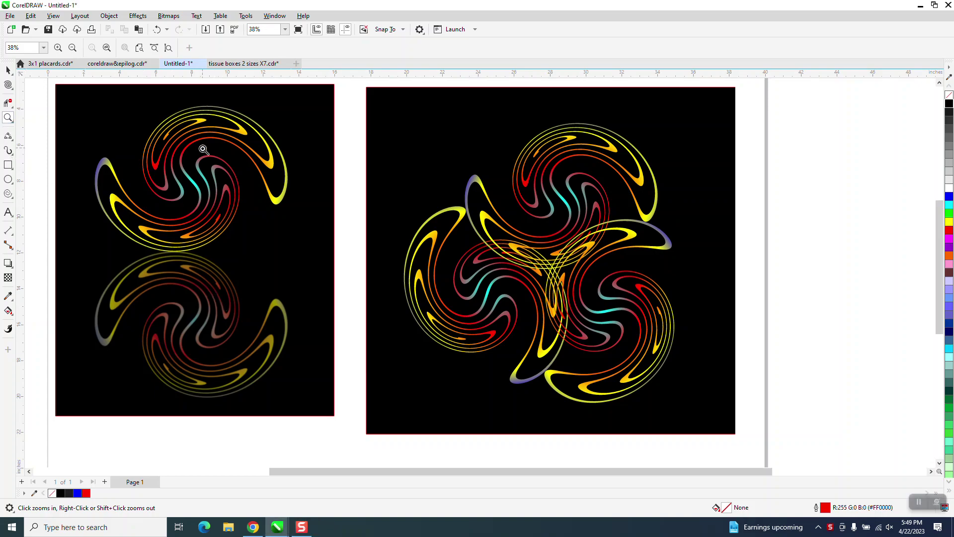
Step: Marquee-select all eight objects of both black spiral designs and drag them up above the page
drag(389, 98, 735, 433)
right_click(487, 266)
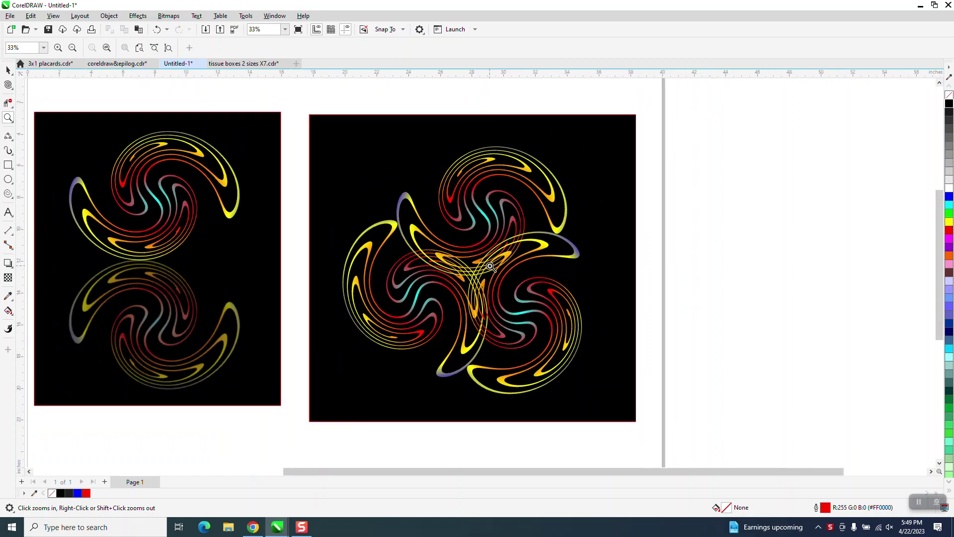
right_click(487, 266)
drag(160, 160, 353, 373)
right_click(377, 352)
right_click(379, 352)
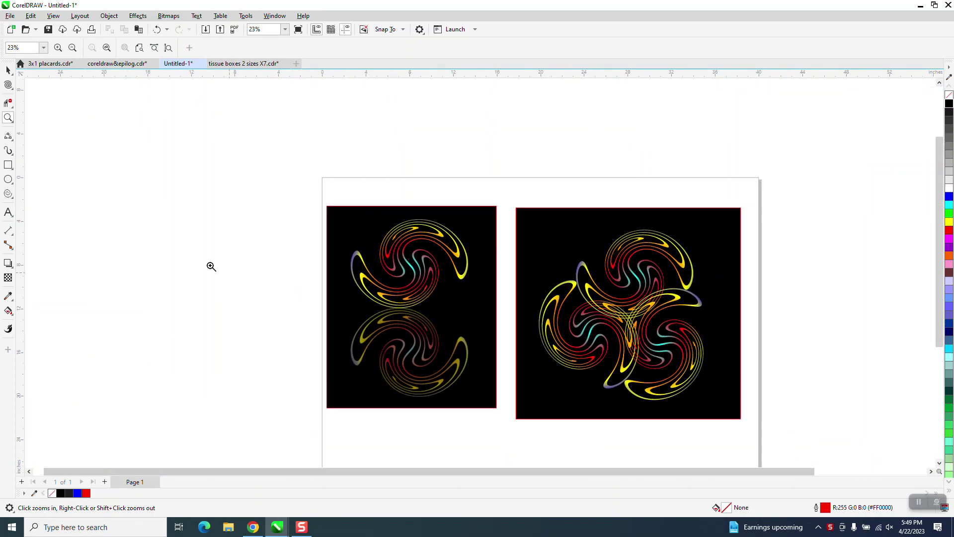
click(8, 71)
drag(285, 192, 765, 460)
scroll(550, 328, down, 1)
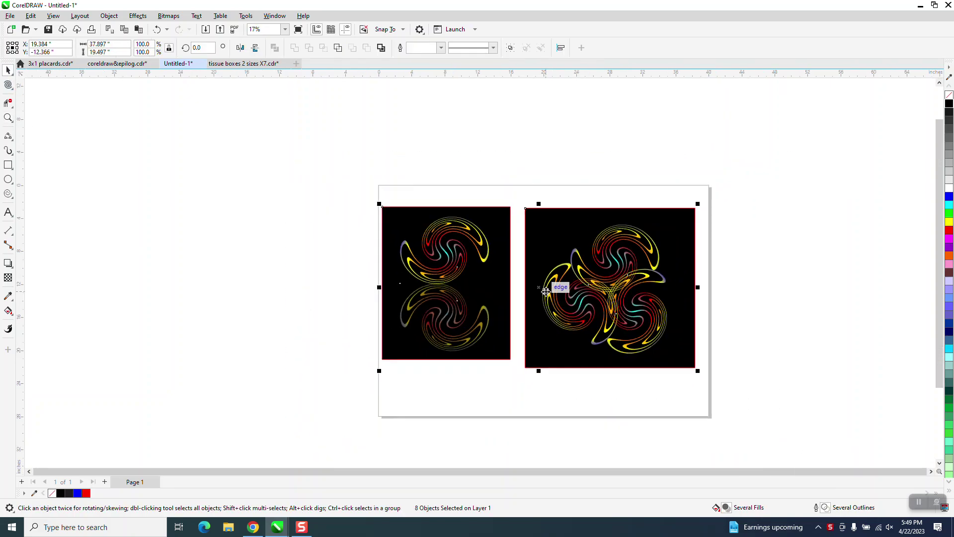
drag(540, 291, 528, 127)
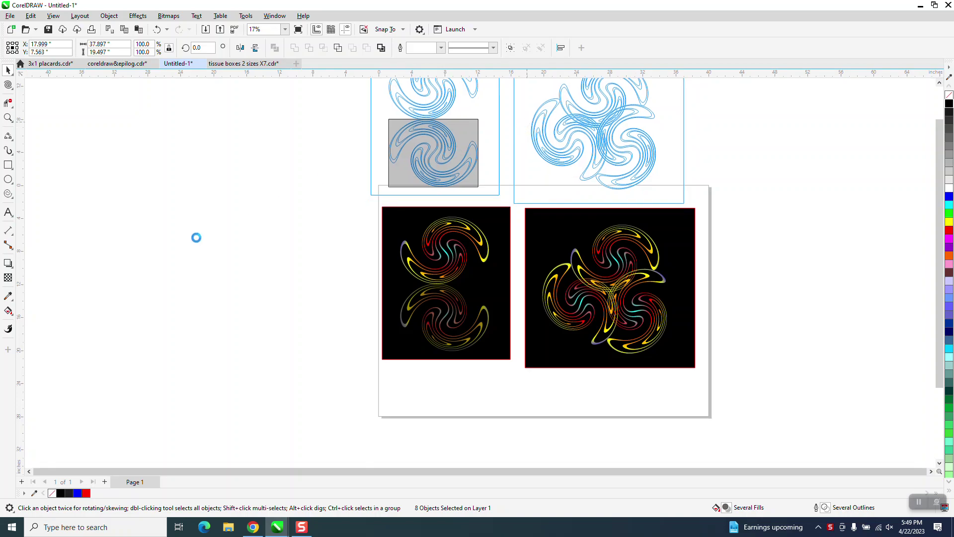
Step: Draw a spiral on the empty page and give it a 36.0 pt outline
click(13, 199)
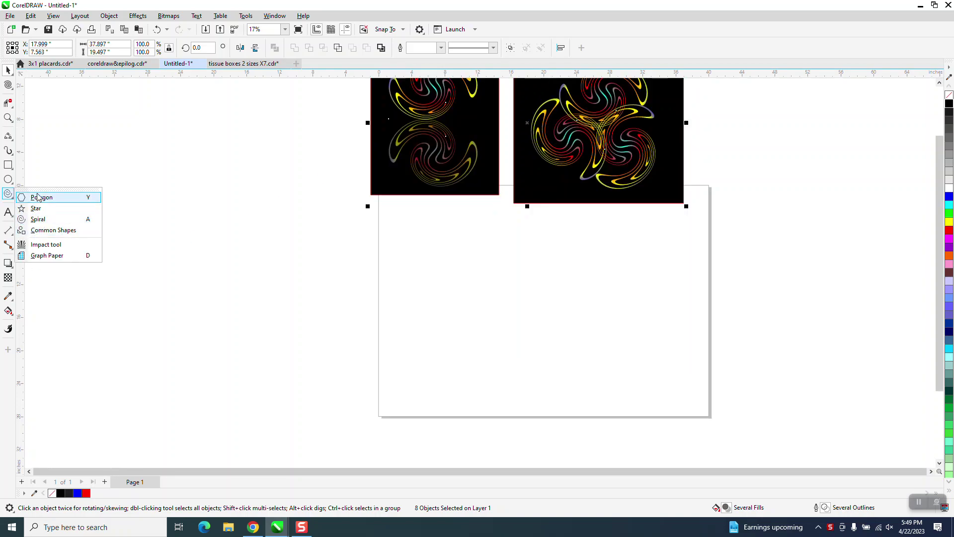
click(39, 221)
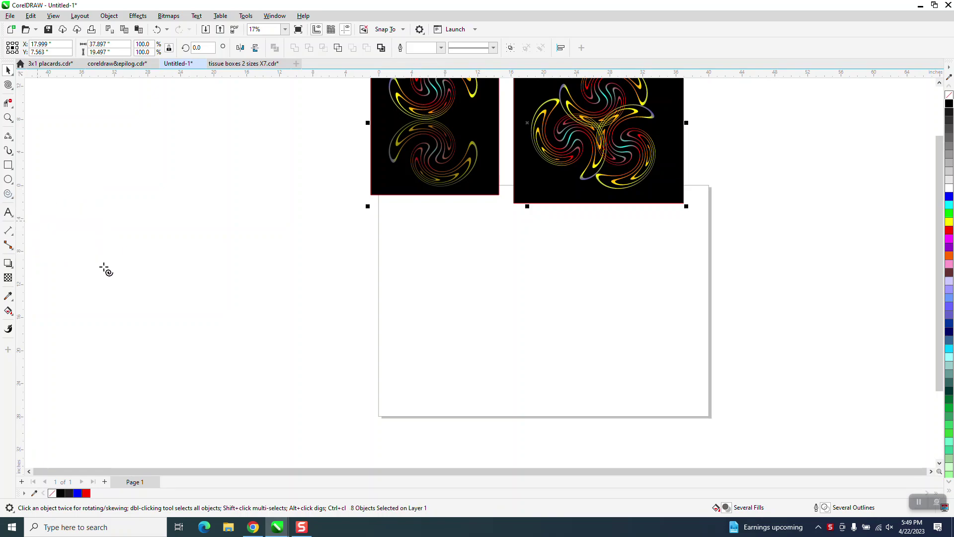
drag(506, 270, 447, 351)
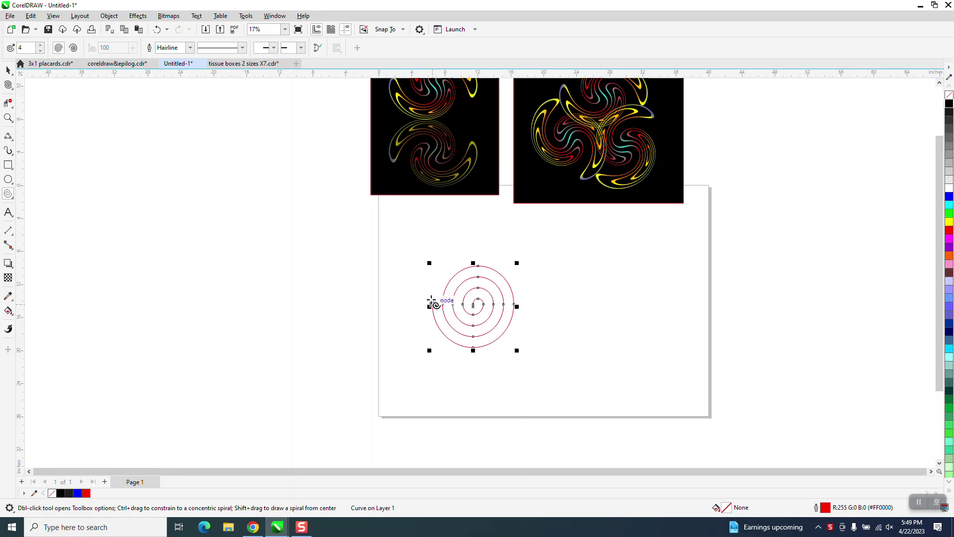
click(191, 47)
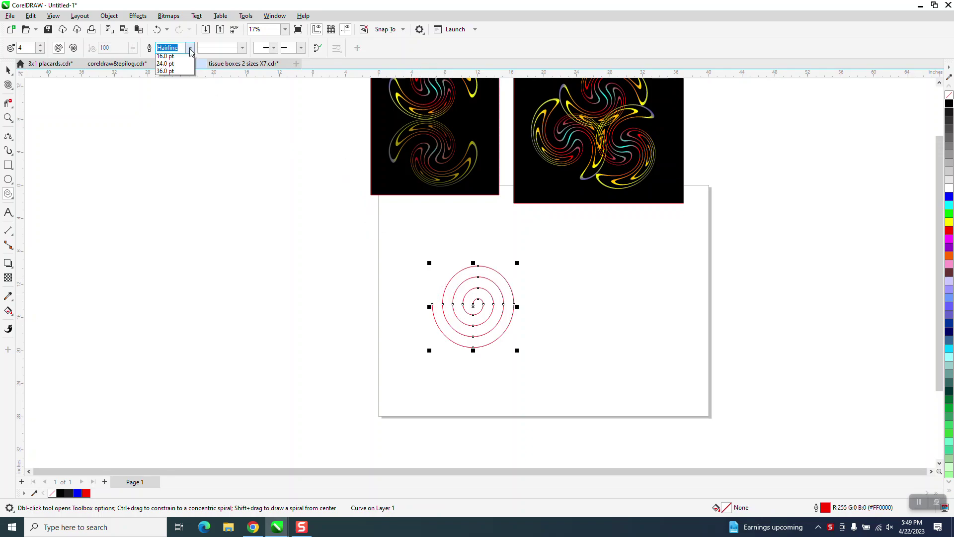
click(180, 169)
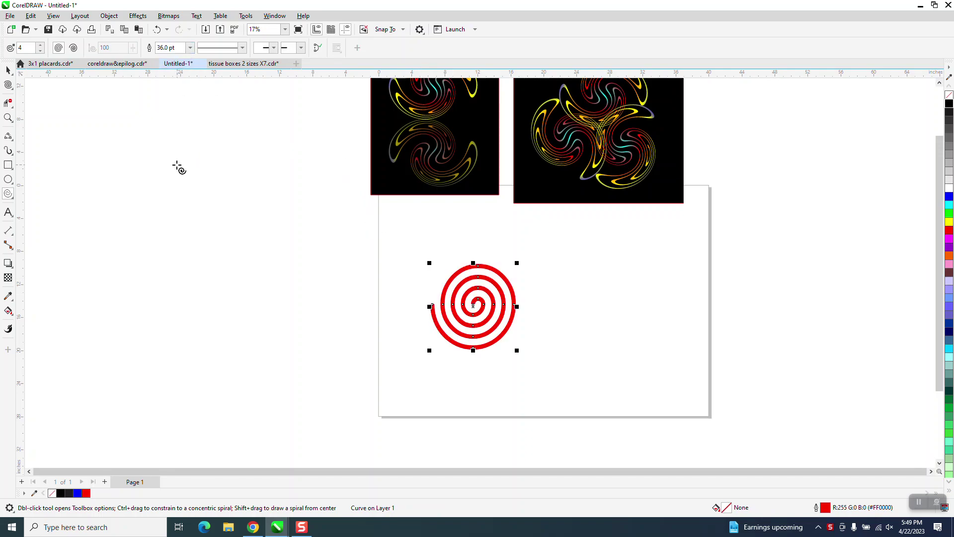
Step: Convert the spiral's outline to an object with no fill and a black outline, then move it right
click(109, 16)
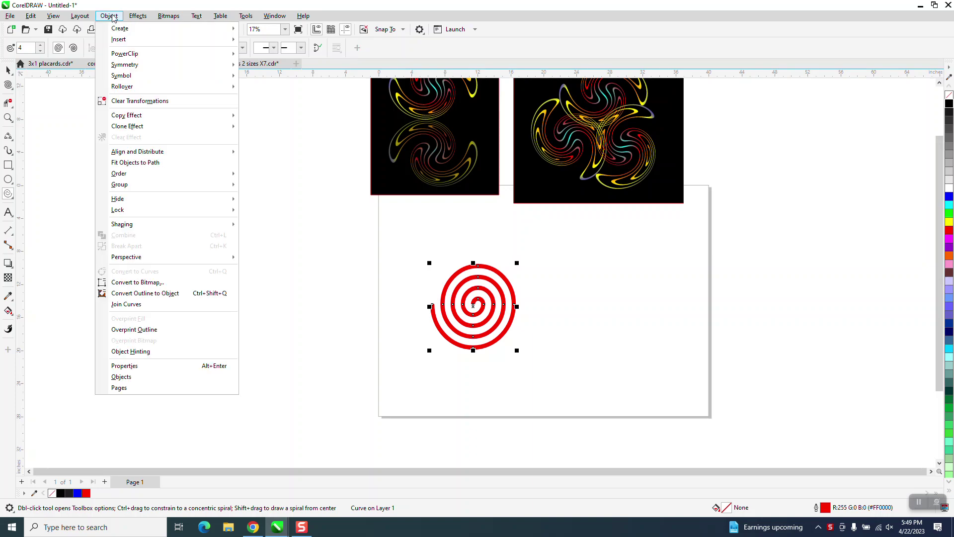
click(173, 299)
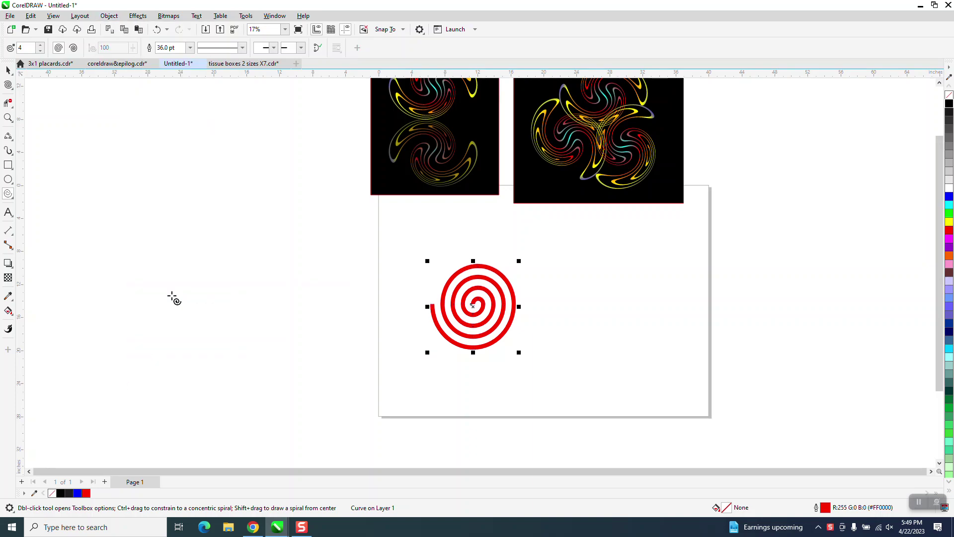
click(949, 98)
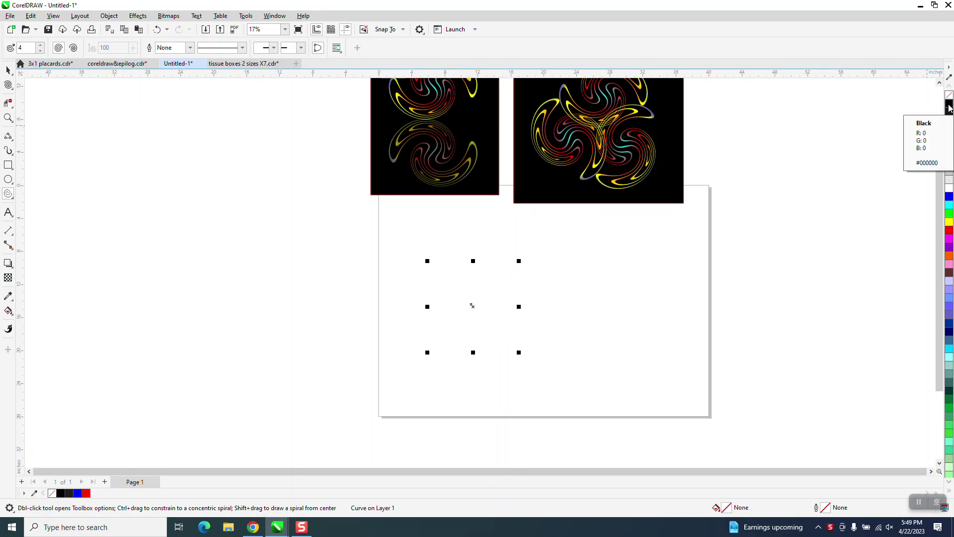
right_click(949, 104)
drag(474, 306, 594, 301)
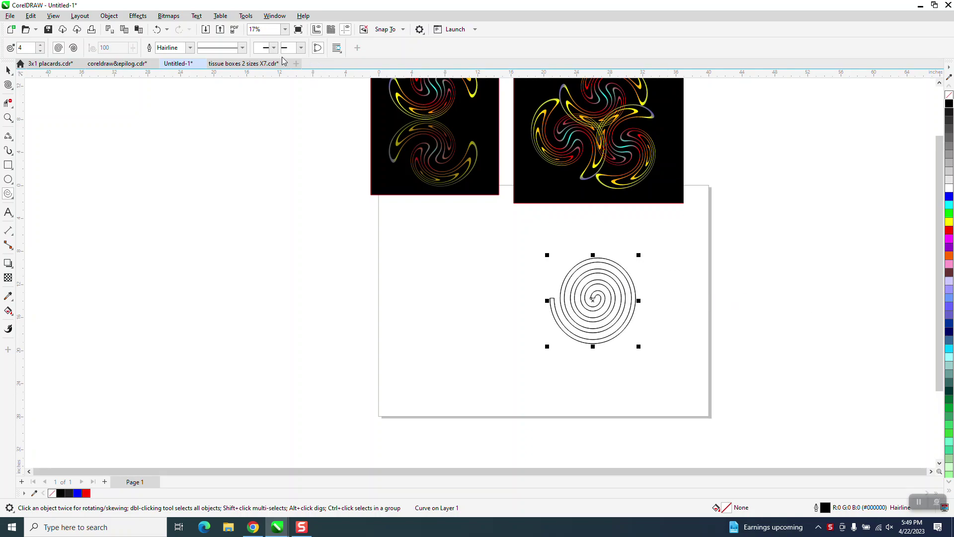
Step: Mirror the spiral horizontally and vertically and place the flipped copy beside the original
key(Escape)
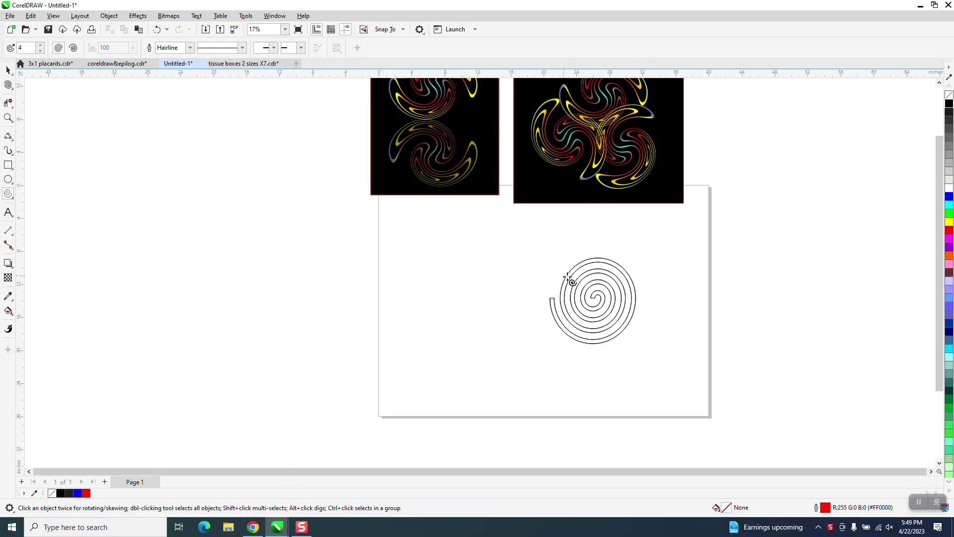
click(10, 70)
click(581, 298)
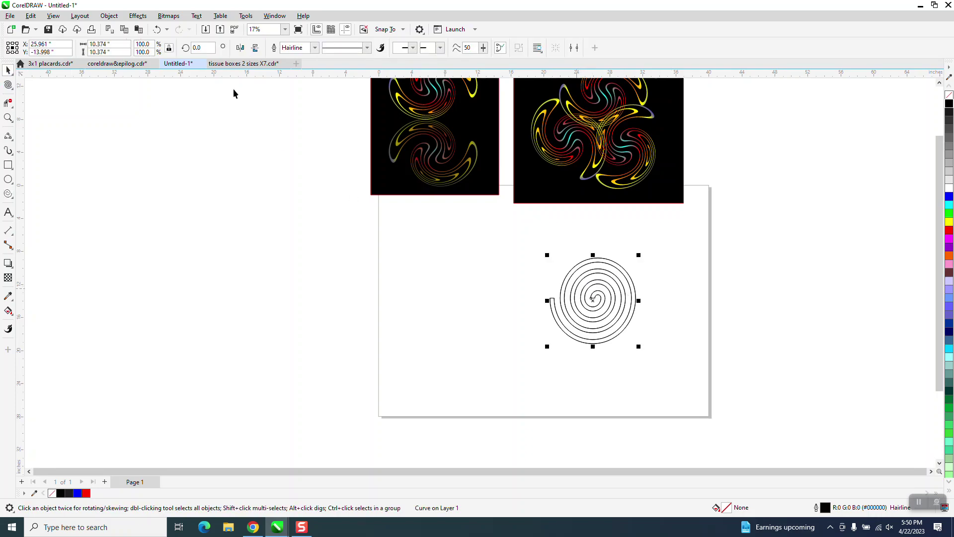
click(239, 49)
click(255, 48)
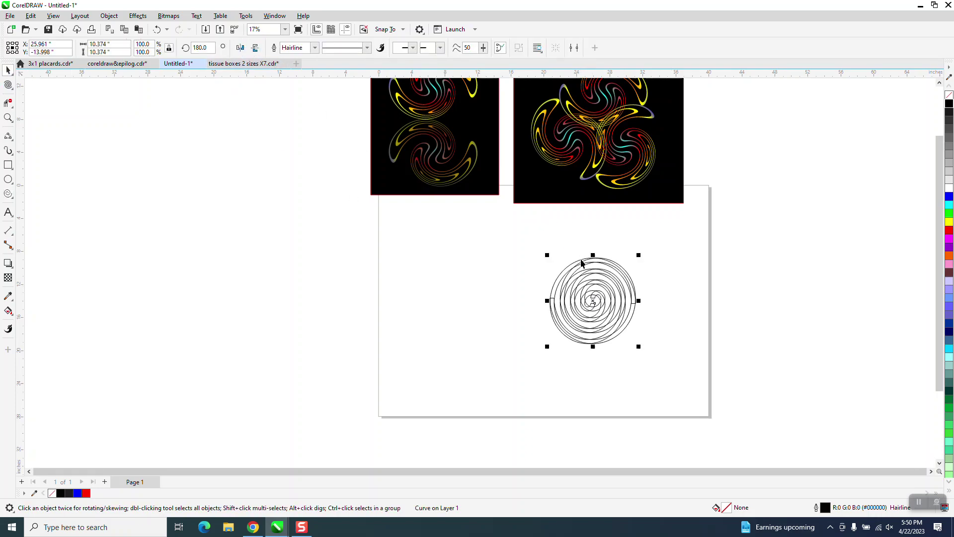
drag(593, 300, 585, 324)
Step: Delete the short segment joining the two spirals with Virtual Segment Delete
click(7, 118)
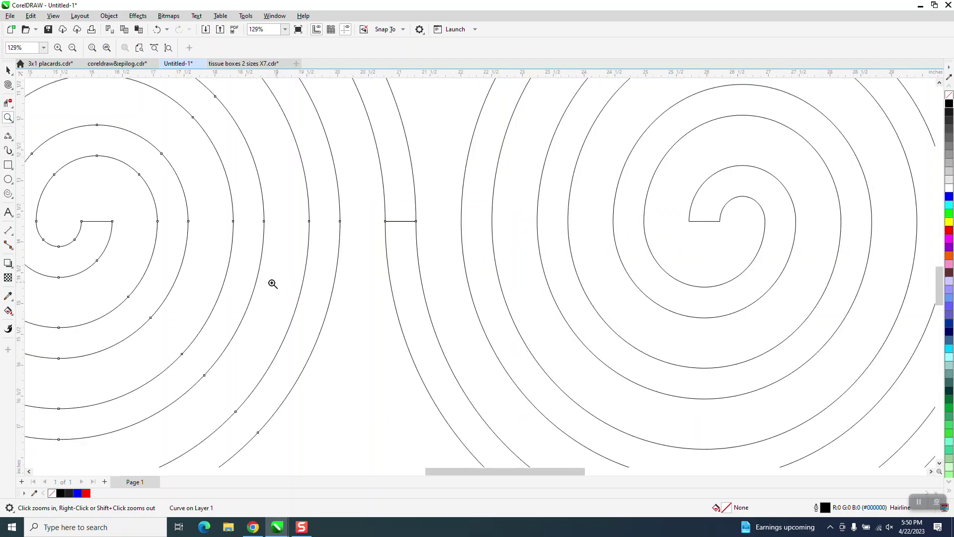
click(8, 103)
drag(404, 215, 404, 234)
scroll(409, 233, down, 3)
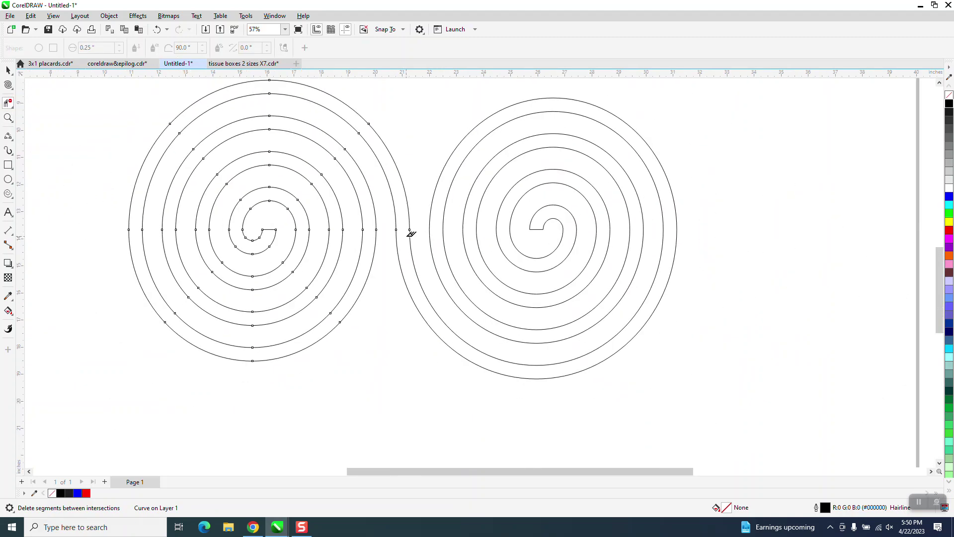
Step: Fill the enclosed double spiral with blue using Smart Fill
click(8, 310)
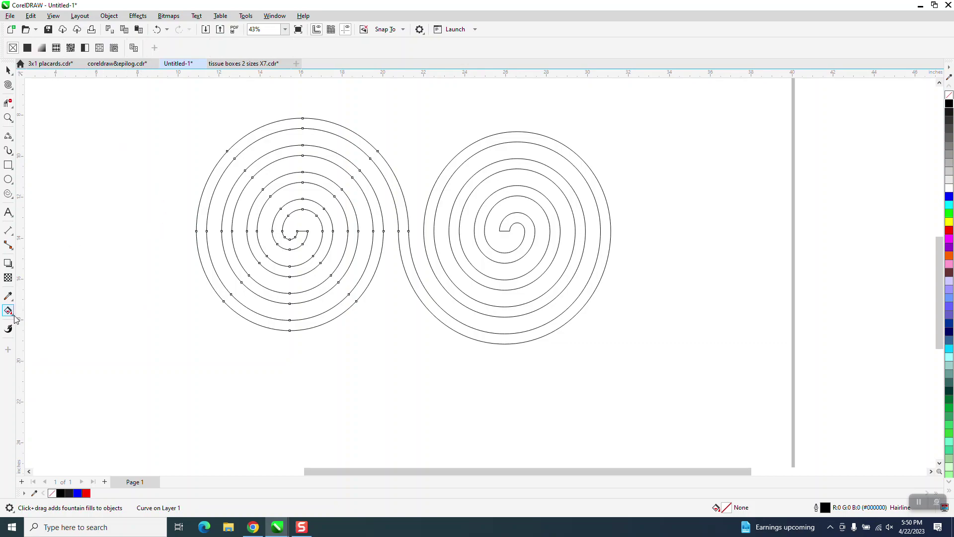
click(11, 313)
click(30, 312)
click(13, 317)
click(37, 321)
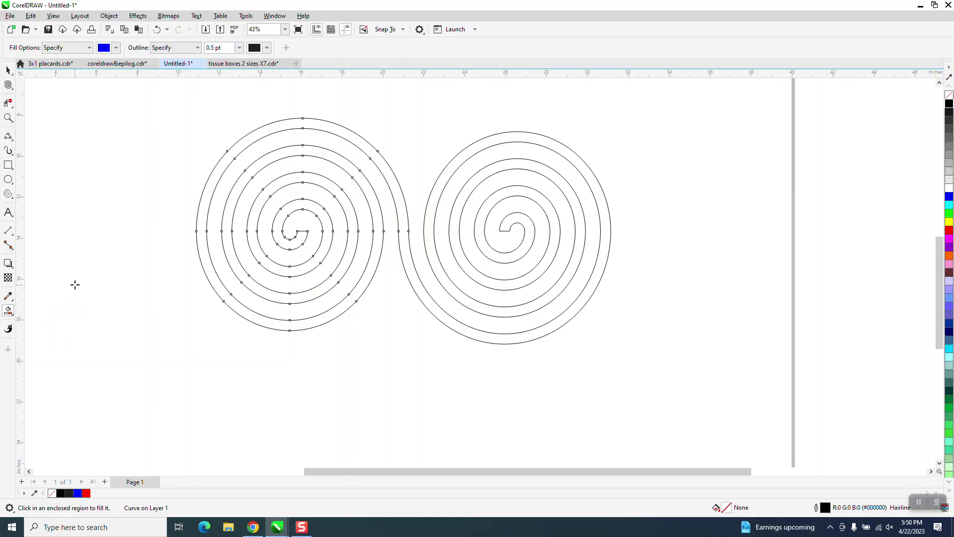
click(371, 149)
scroll(371, 149, down, 2)
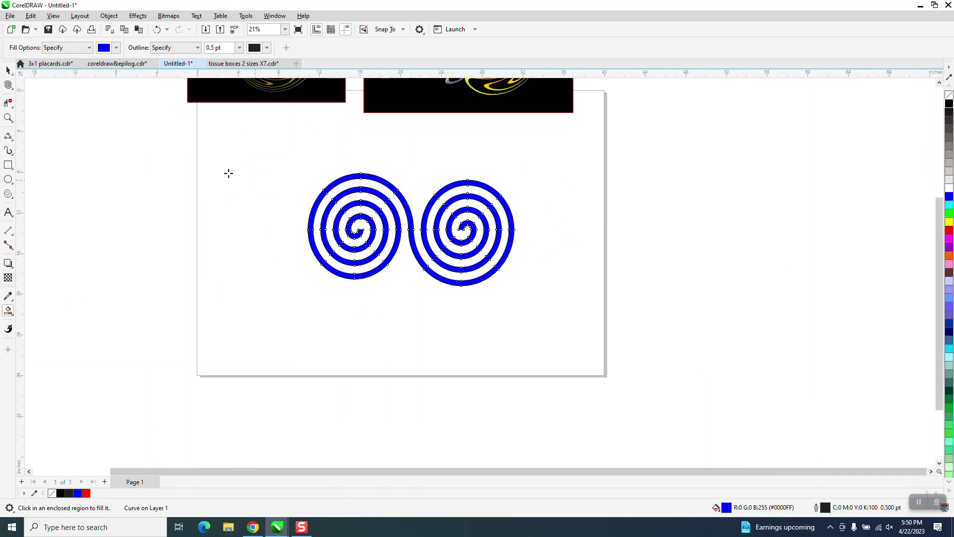
Step: Move the blue shape aside and delete both black outline spirals
click(10, 70)
click(356, 230)
drag(356, 229, 104, 224)
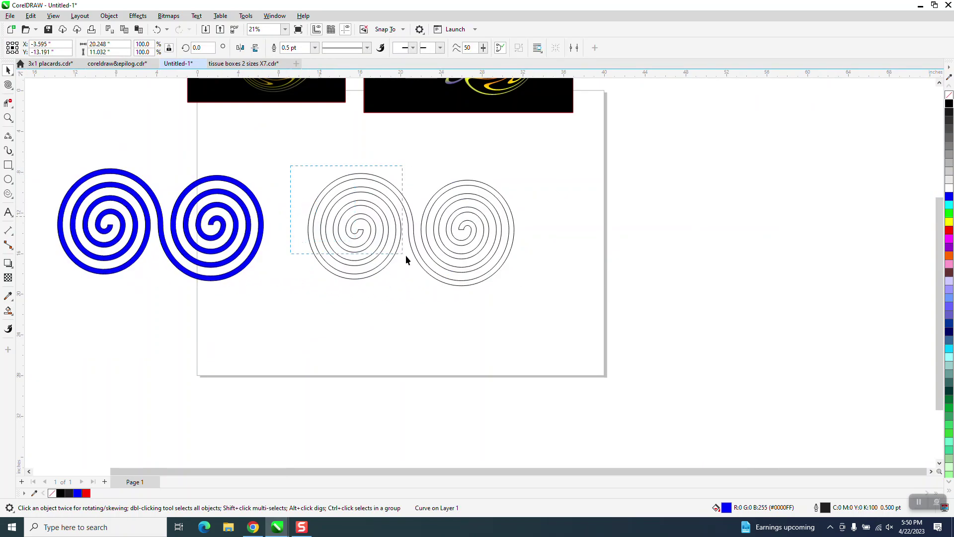
click(410, 240)
click(399, 234)
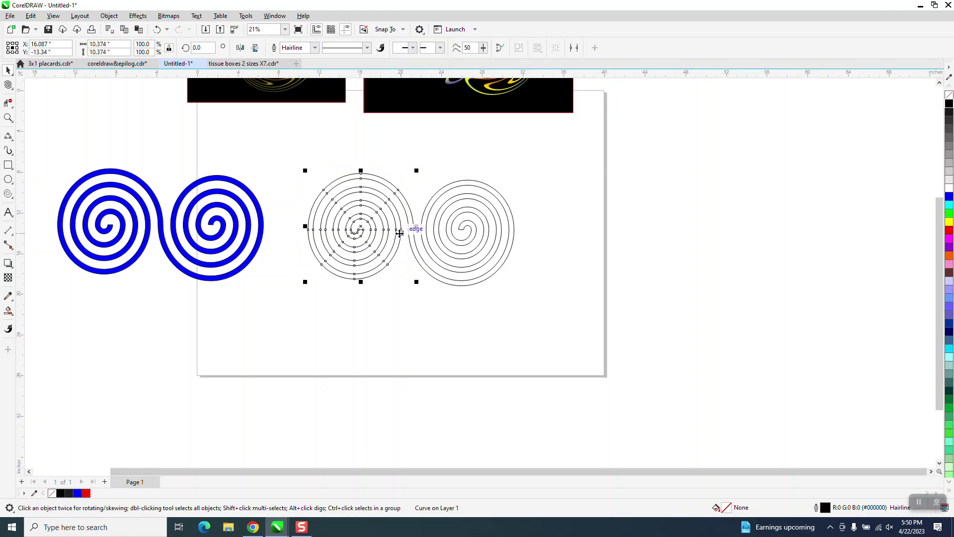
key(Delete)
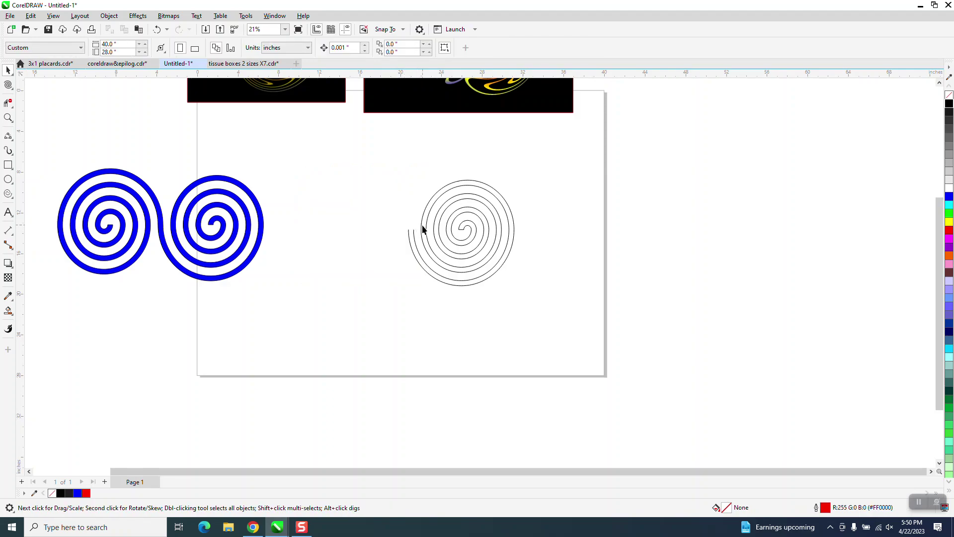
click(422, 225)
key(Delete)
Step: Centre the blue double spiral on the page with P
click(233, 213)
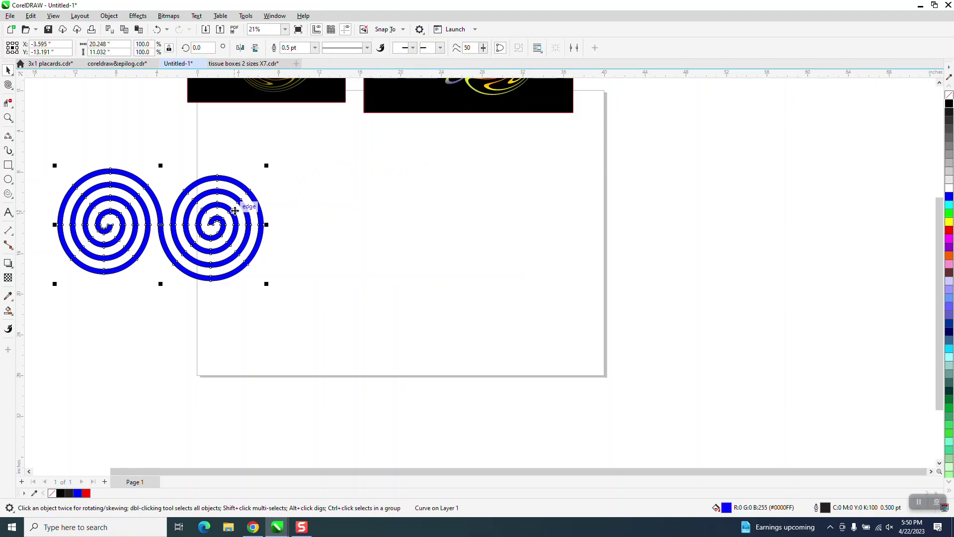
key(p)
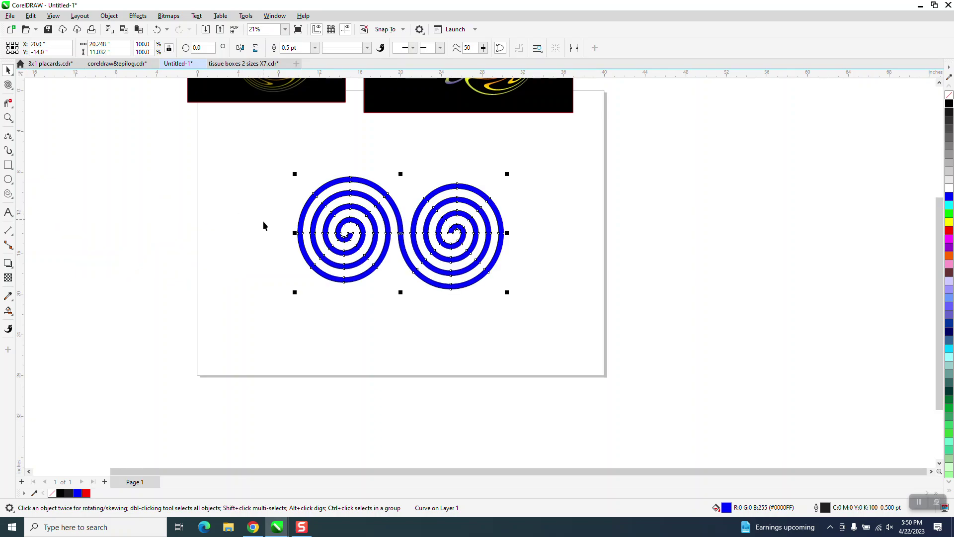
scroll(262, 221, down, 3)
scroll(277, 254, down, 1)
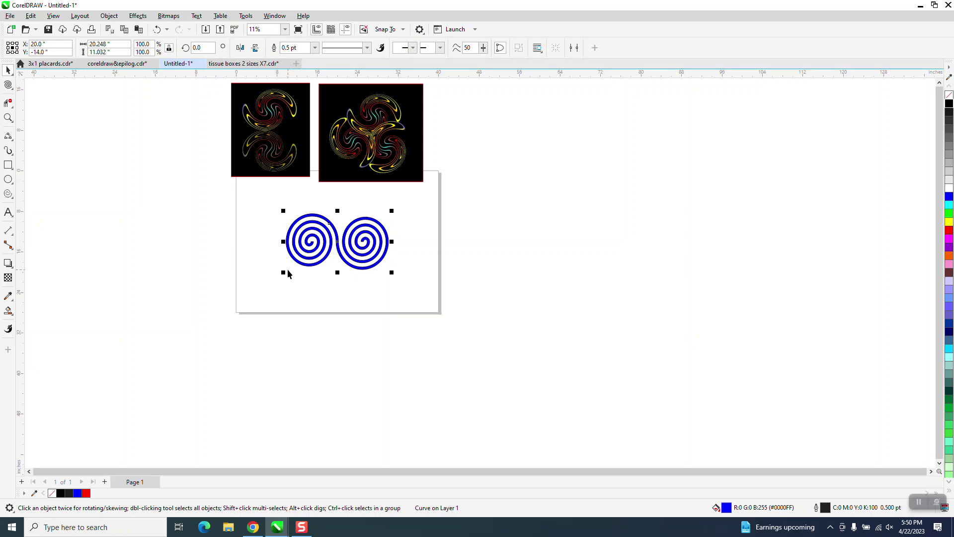
Step: Apply an elliptical fountain fill to the double spiral, centred between both spirals
click(12, 315)
click(44, 314)
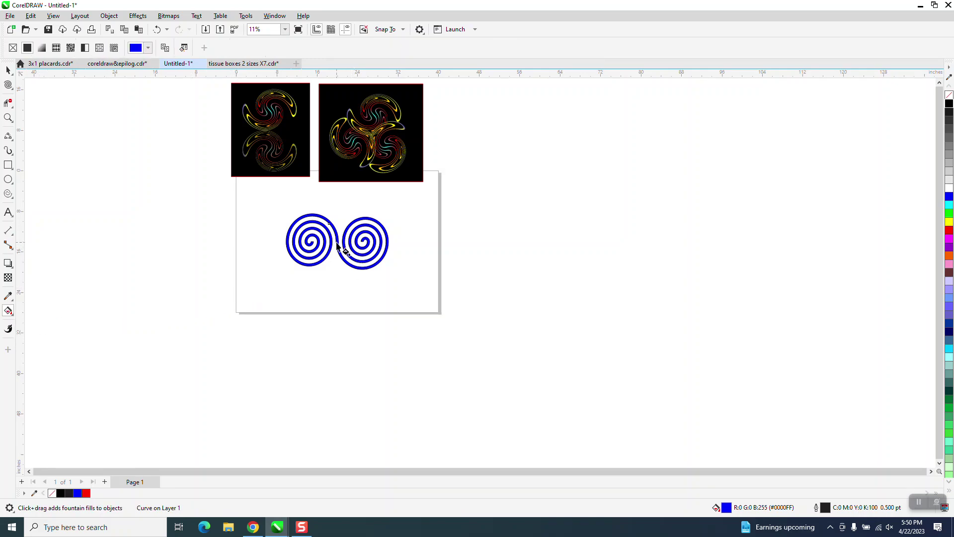
drag(336, 242, 395, 243)
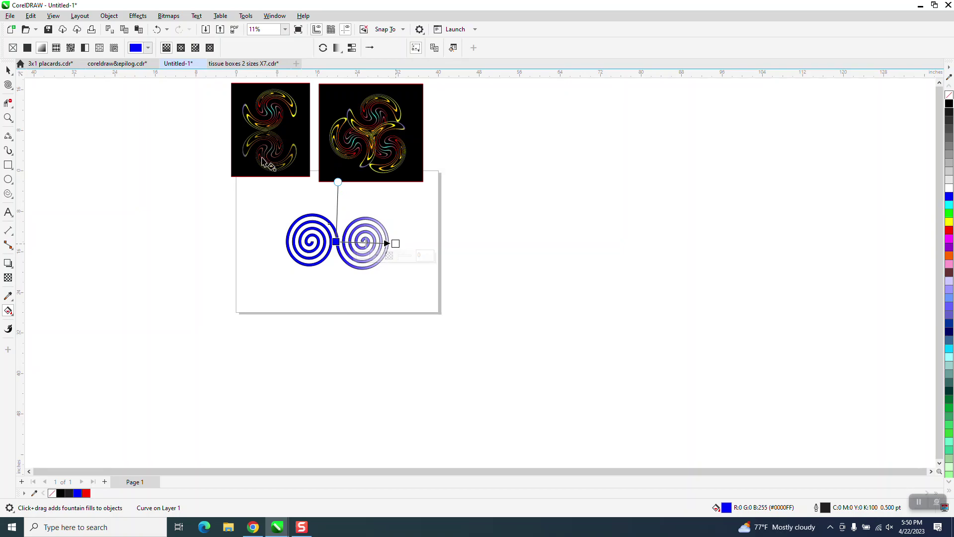
click(180, 48)
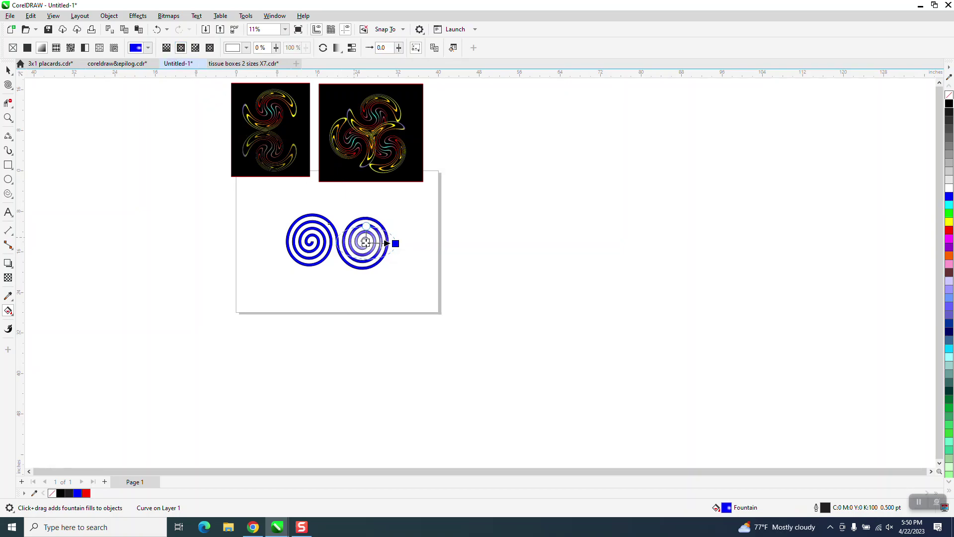
drag(365, 242, 336, 242)
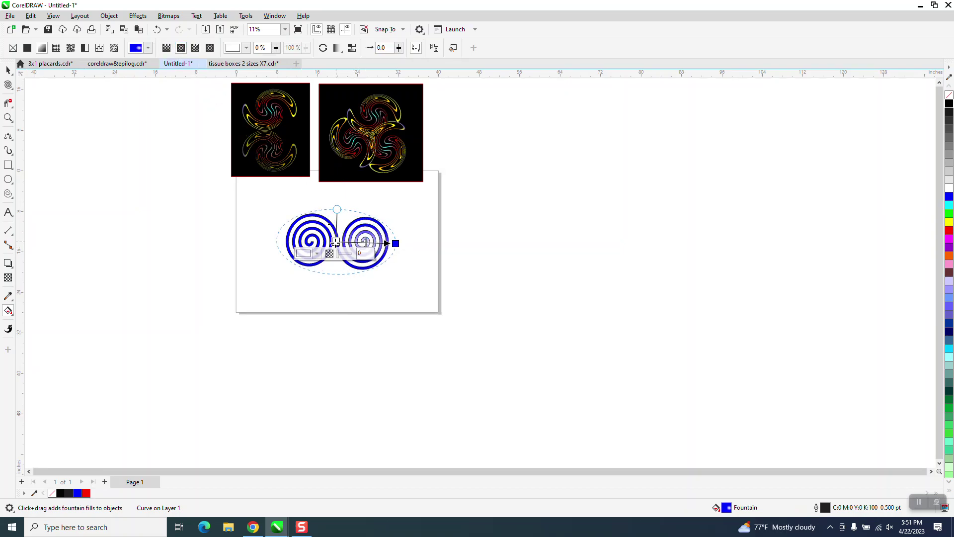
click(8, 118)
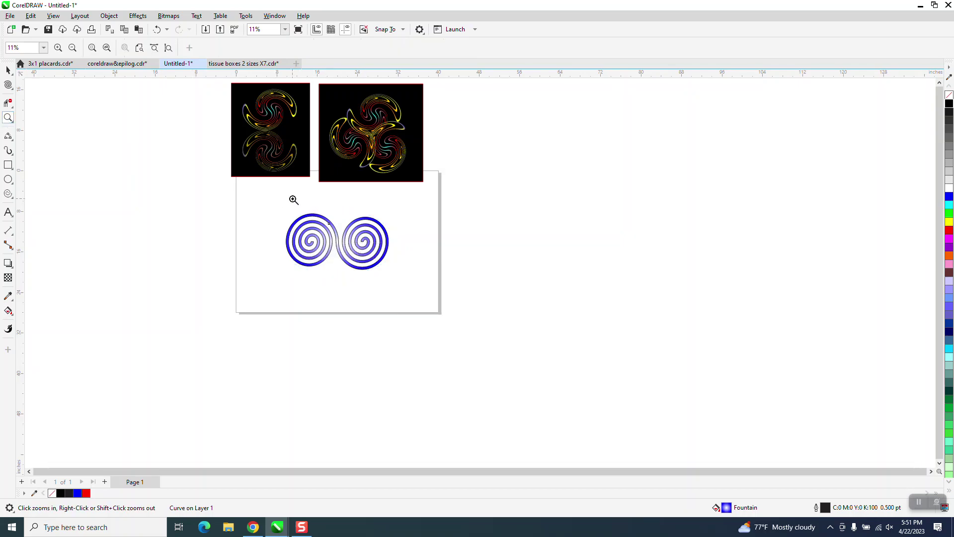
drag(424, 281, 424, 281)
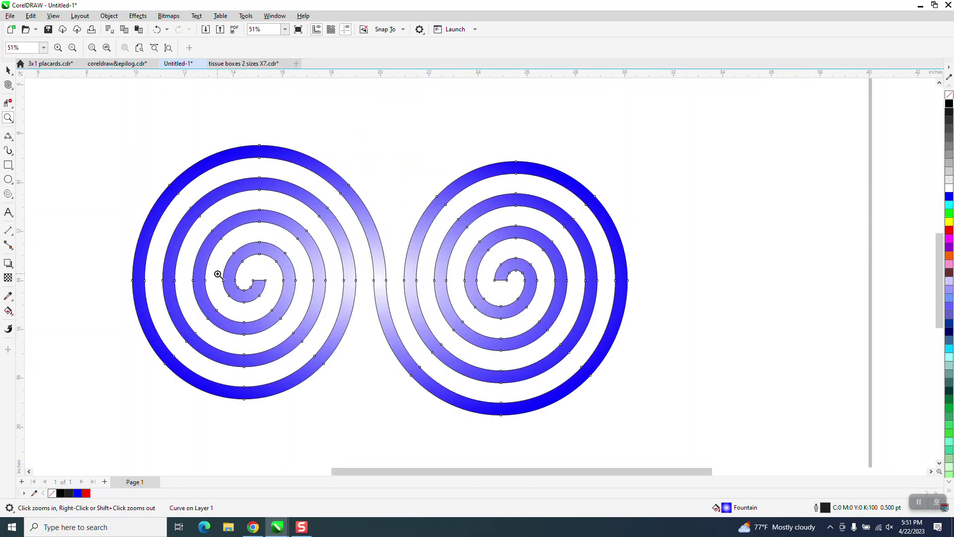
Step: Add orange, yellow and cyan colour stops to the gradient and shrink the ellipse to fit
click(8, 310)
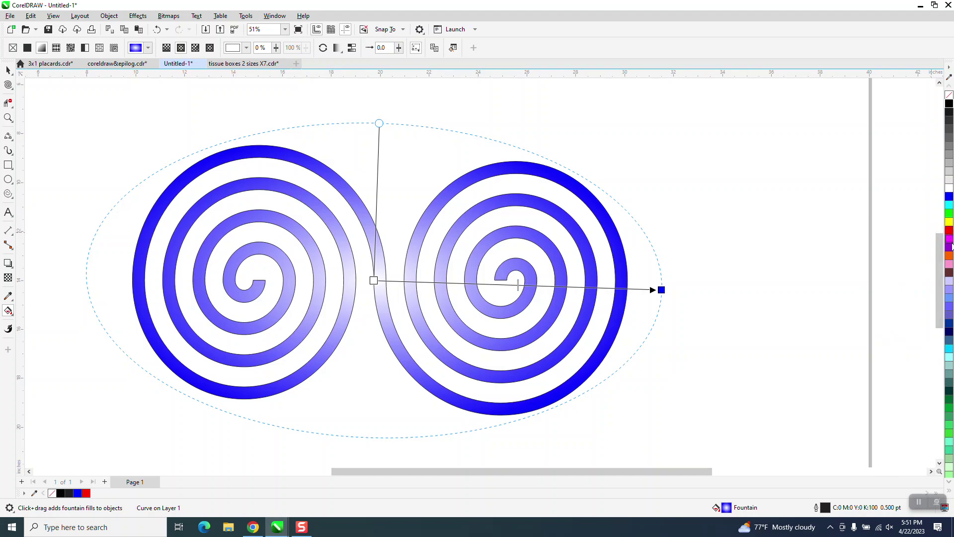
drag(950, 257, 374, 281)
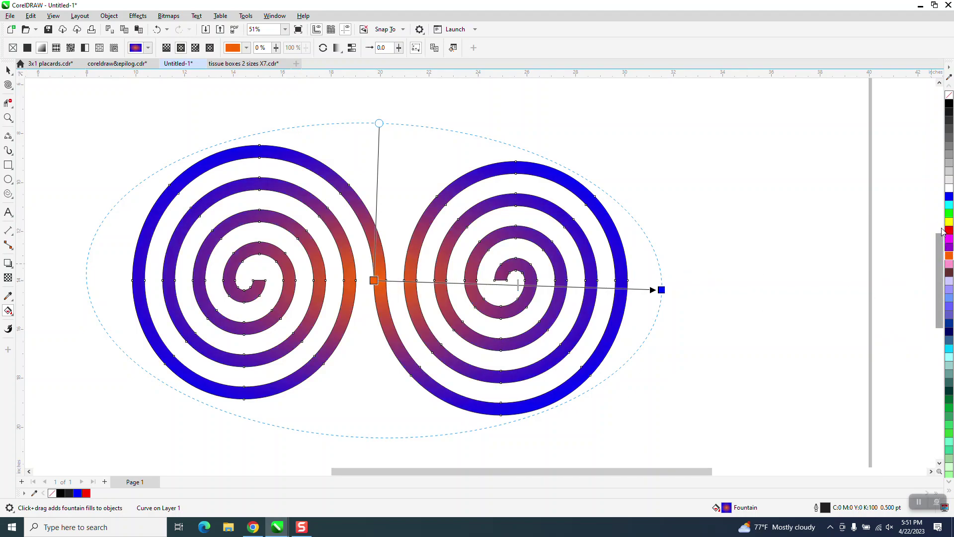
drag(950, 223, 472, 283)
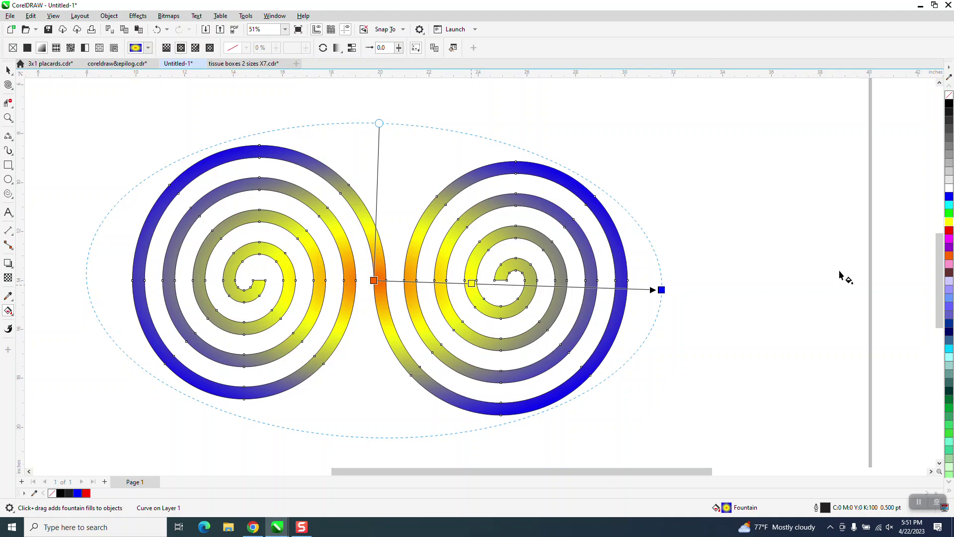
drag(948, 204, 595, 287)
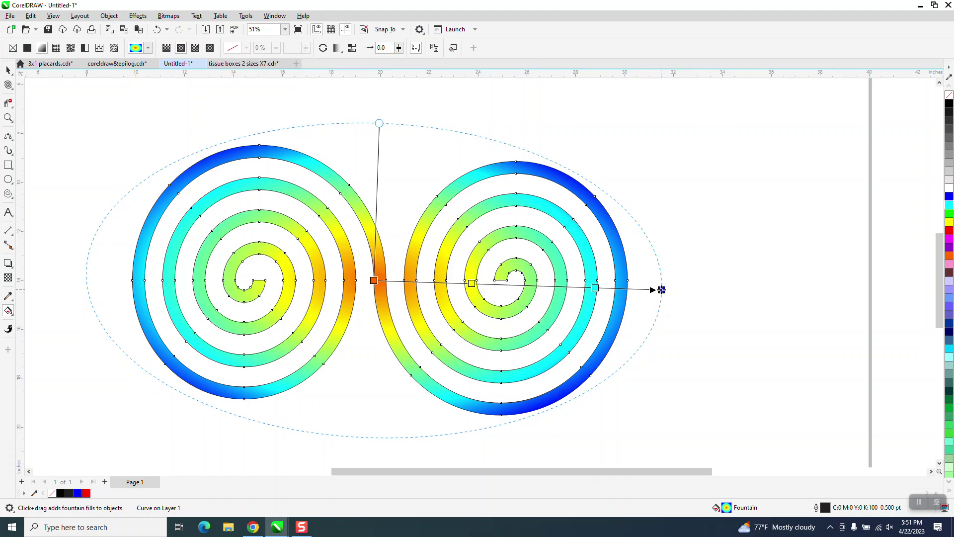
drag(661, 289, 627, 289)
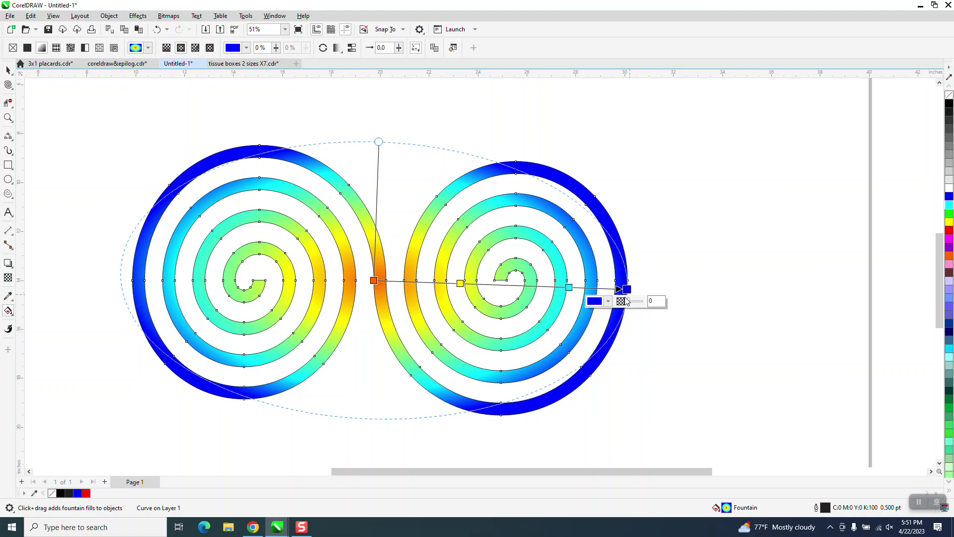
Step: Remove the double spiral's black outline
click(8, 70)
scroll(494, 328, down, 1)
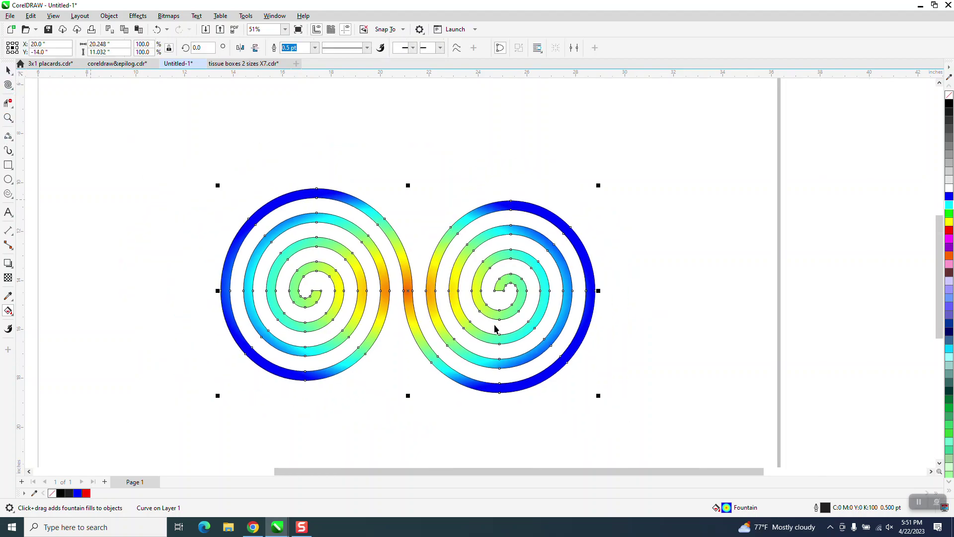
key(space)
scroll(494, 328, down, 1)
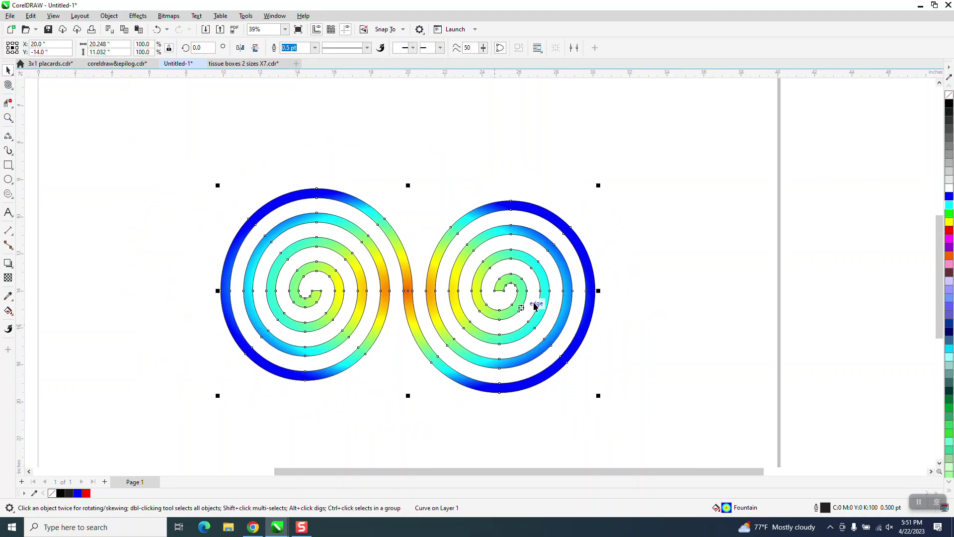
right_click(949, 97)
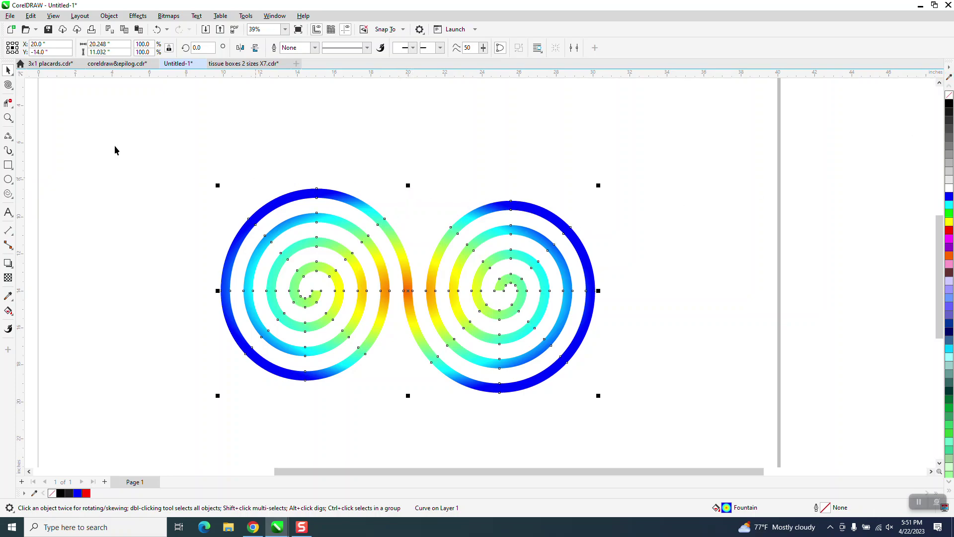
Step: Twirl the double spiral around its centre into a pinwheel using the Twirl tool at 22" nib size
click(13, 92)
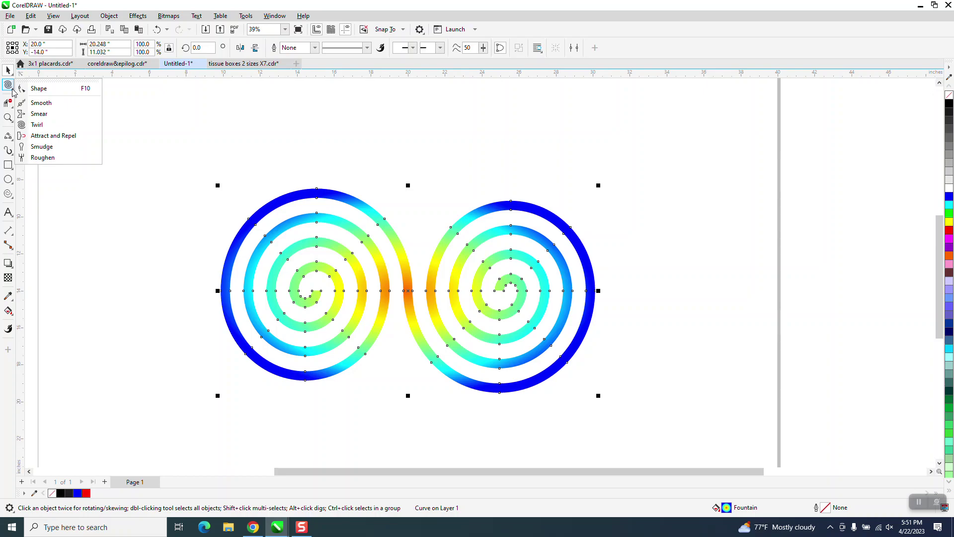
click(37, 125)
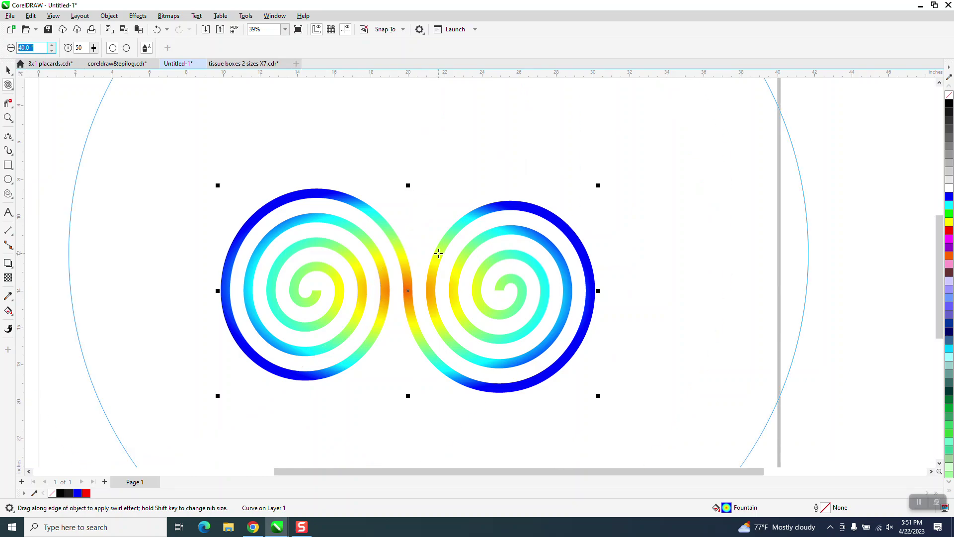
text(20)
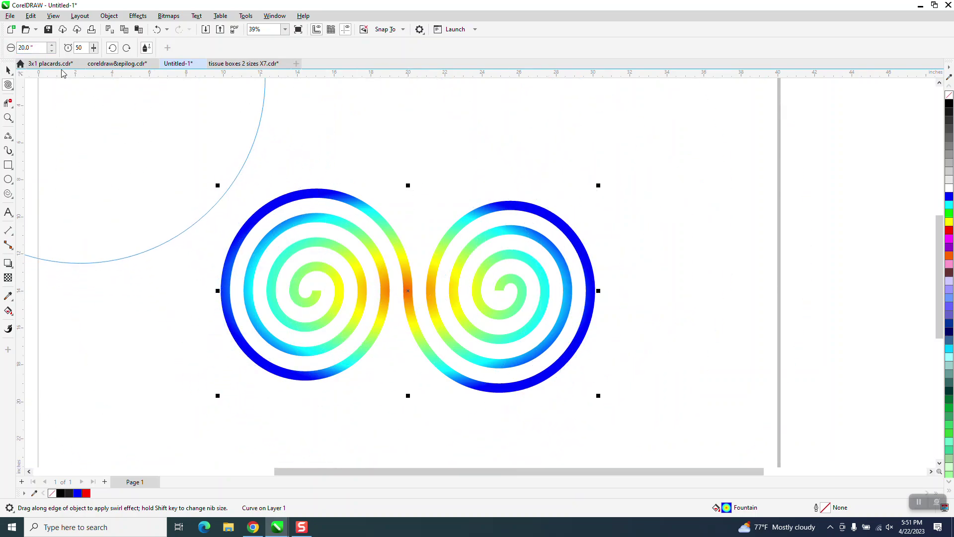
click(29, 49)
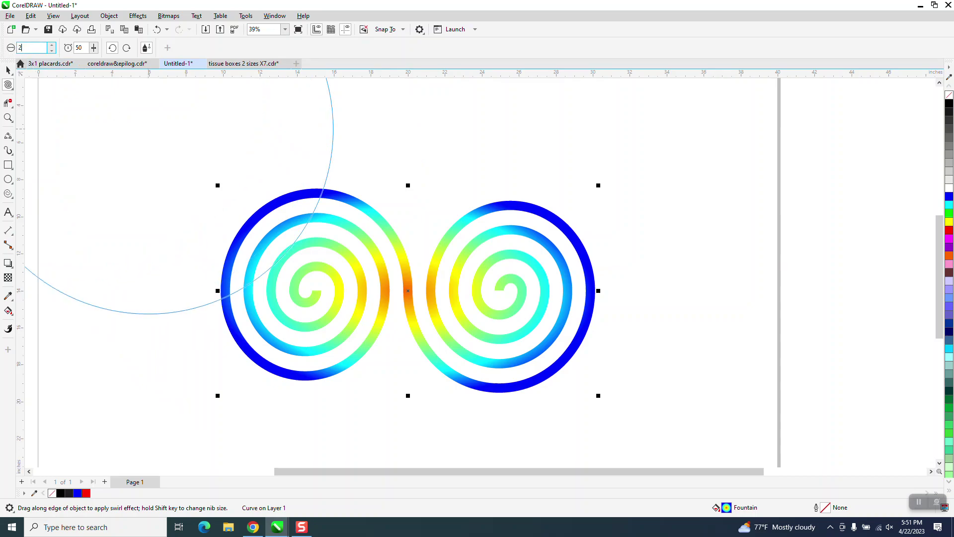
text(22)
key(Return)
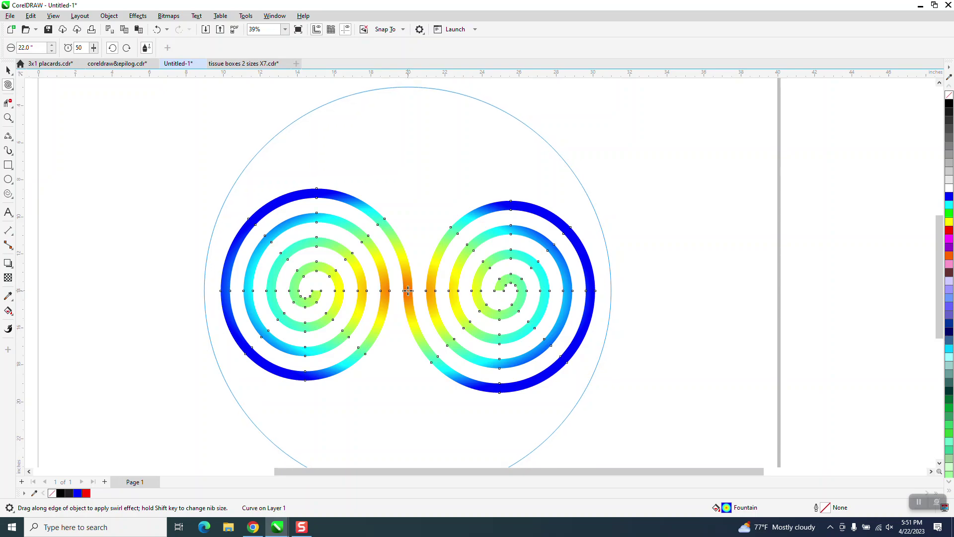
drag(408, 291, 408, 291)
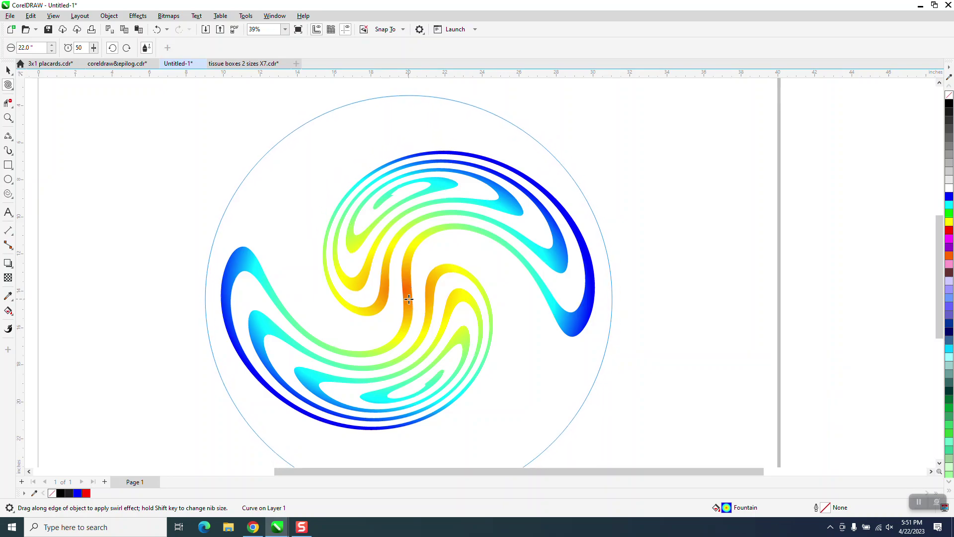
drag(408, 299, 408, 298)
Step: Scale the swirl down to 57.8% and move it up and to the right
click(8, 71)
scroll(298, 192, down, 2)
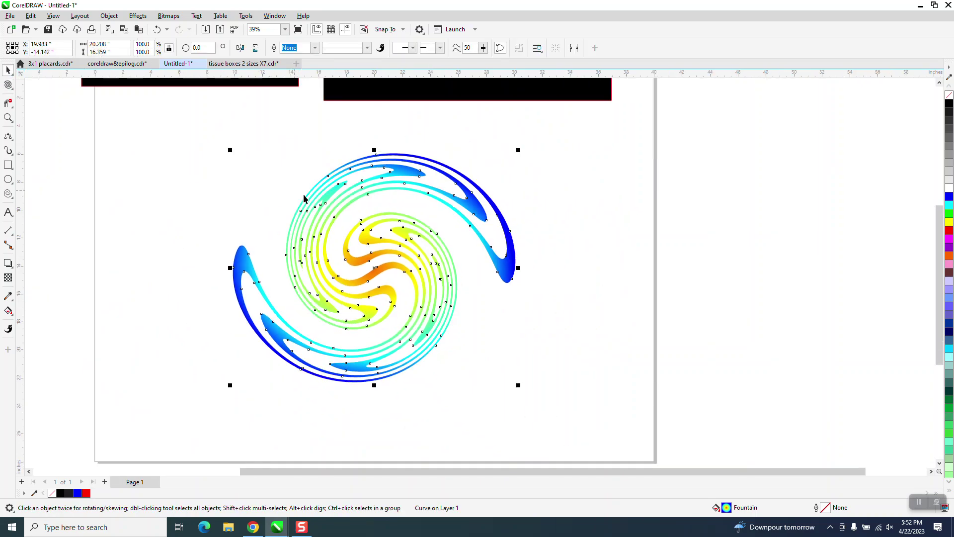
drag(467, 162, 378, 235)
drag(317, 287, 366, 205)
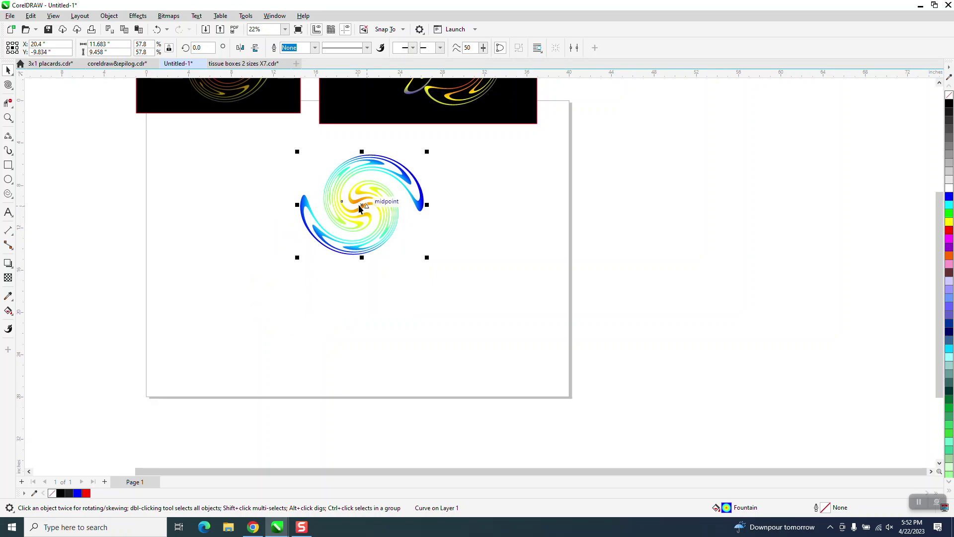
Step: Draw a tall black-filled rectangle around the swirl and send it to the back of the layer
click(8, 165)
mouse_move(276, 138)
mouse_down()
mouse_move(398, 336)
mouse_move(468, 368)
mouse_move(458, 387)
mouse_up()
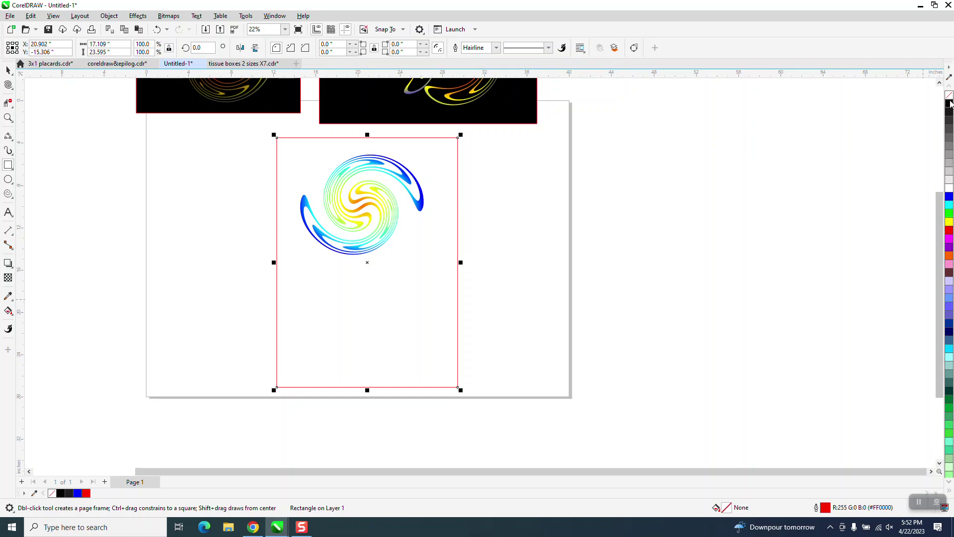
click(948, 105)
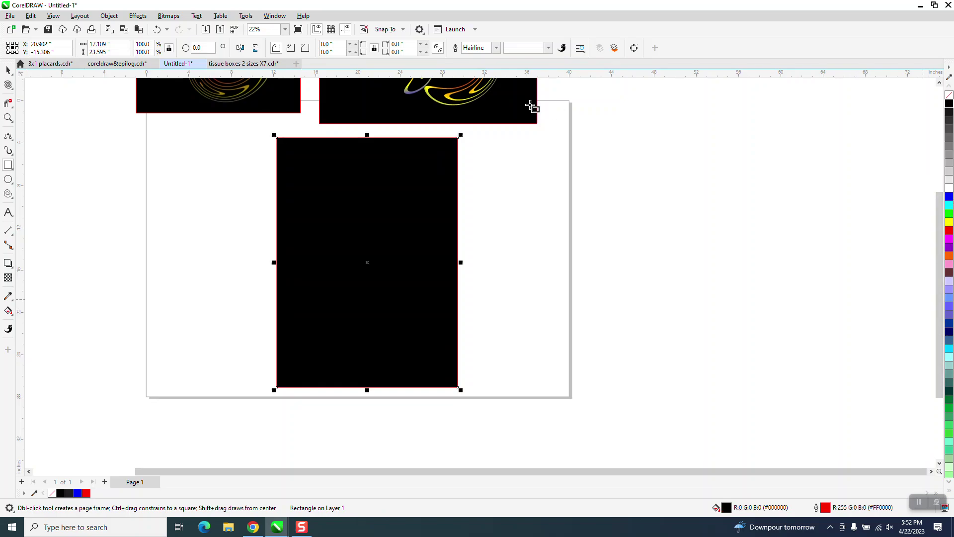
click(109, 15)
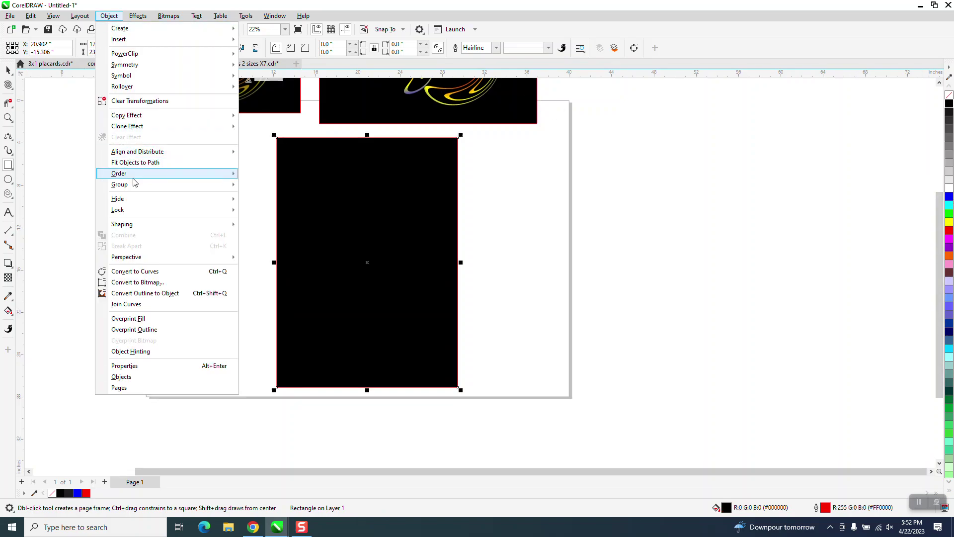
mouse_move(134, 174)
click(277, 186)
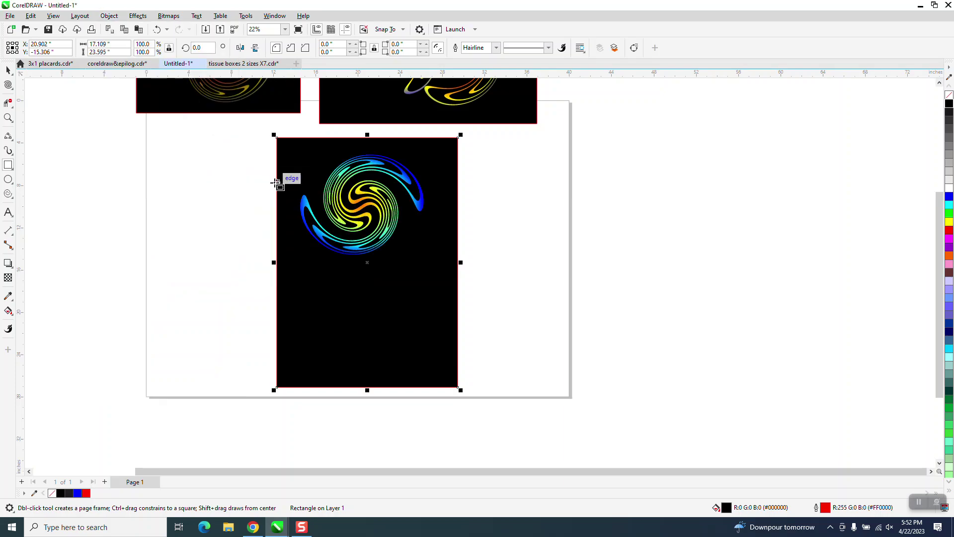
click(7, 70)
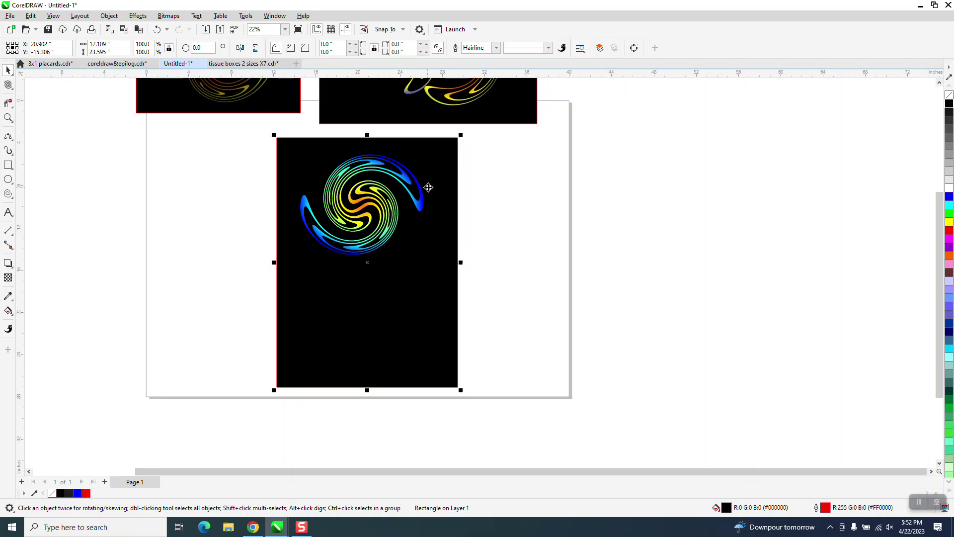
Step: Select the swirl and drag a vertically mirrored copy below it
click(462, 189)
click(423, 186)
click(422, 193)
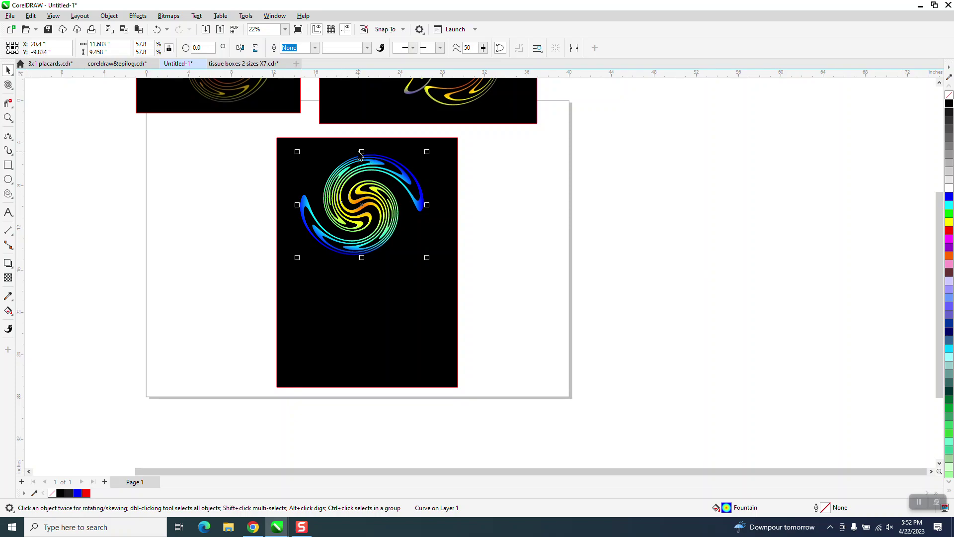
drag(363, 151, 352, 272)
scroll(368, 298, down, 1)
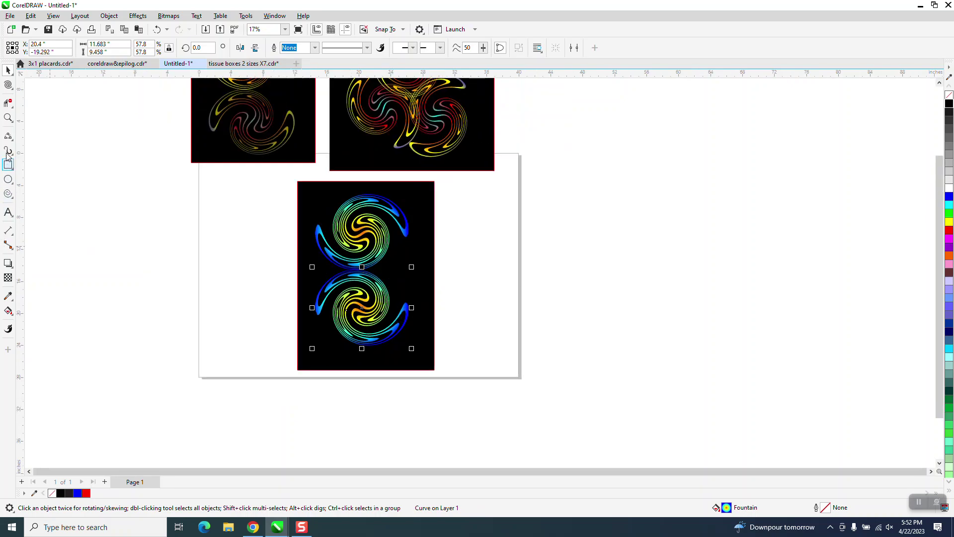
Step: Zoom in on the rectangle with both swirls and select the lower mirrored swirl
click(8, 117)
drag(291, 183, 488, 379)
click(8, 70)
click(405, 273)
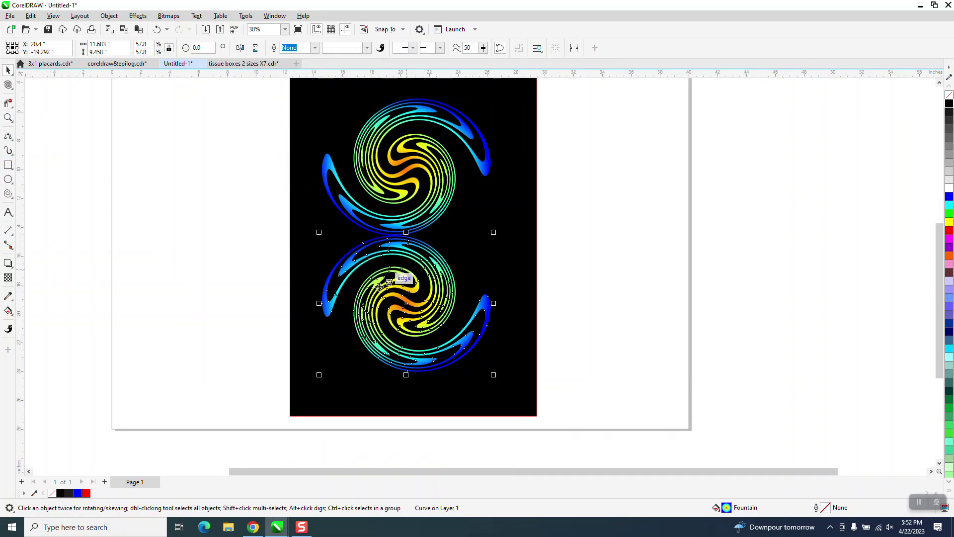
Step: Set the lower swirl's transparency to 34
click(10, 279)
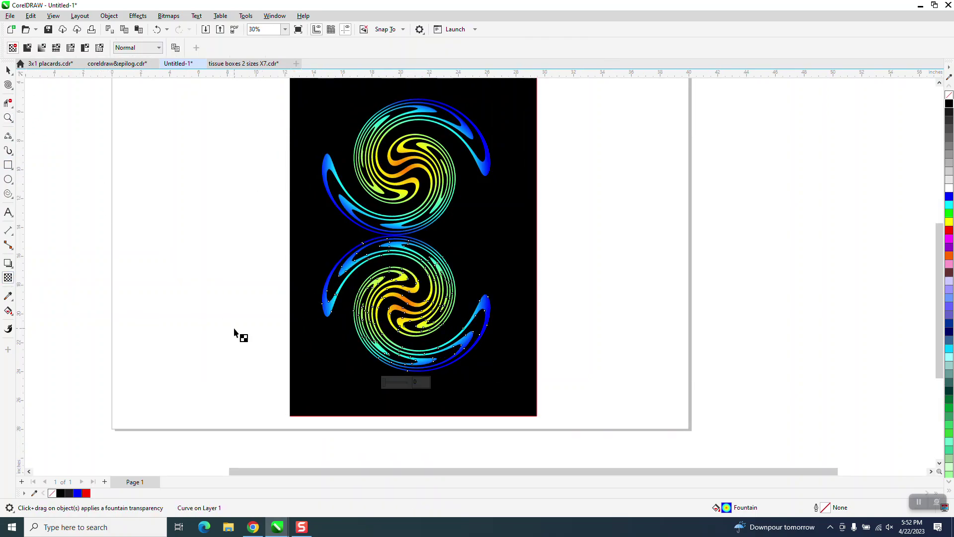
click(383, 385)
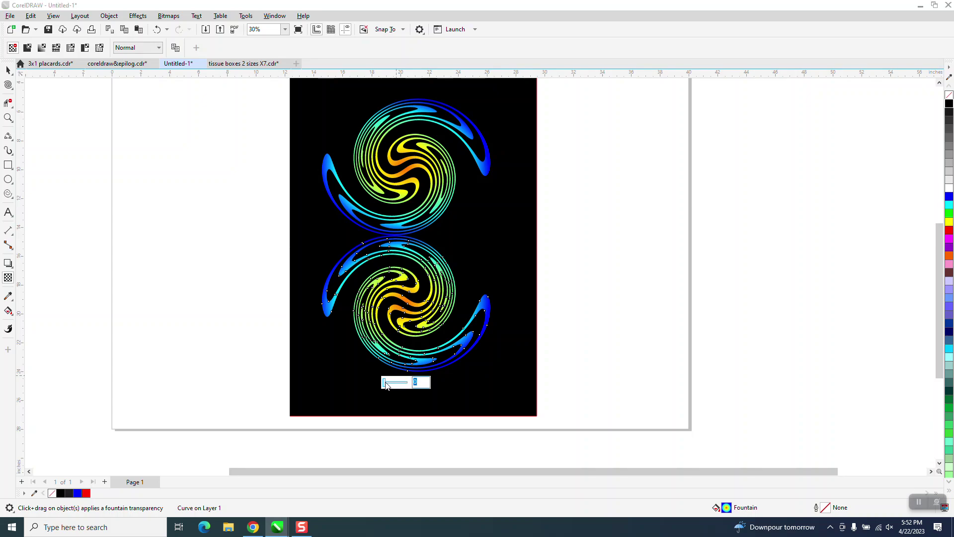
drag(385, 385, 397, 385)
click(8, 70)
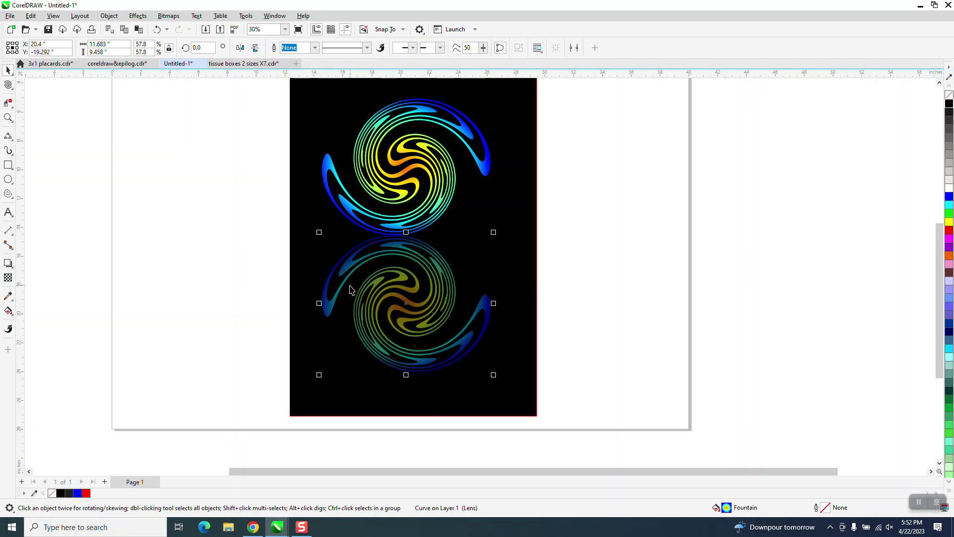
Step: Apply a Gaussian Blur of radius 5.0 to the lower swirl
click(138, 17)
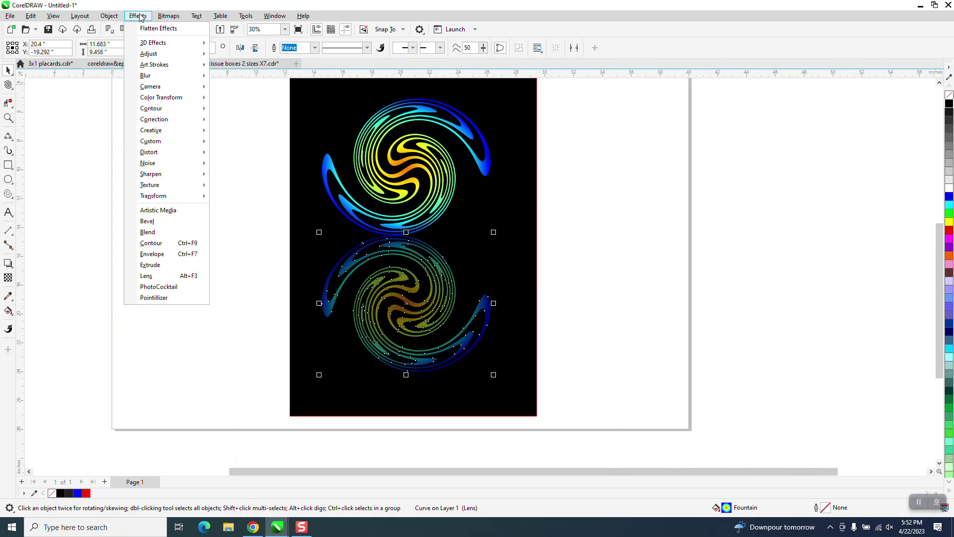
mouse_move(145, 78)
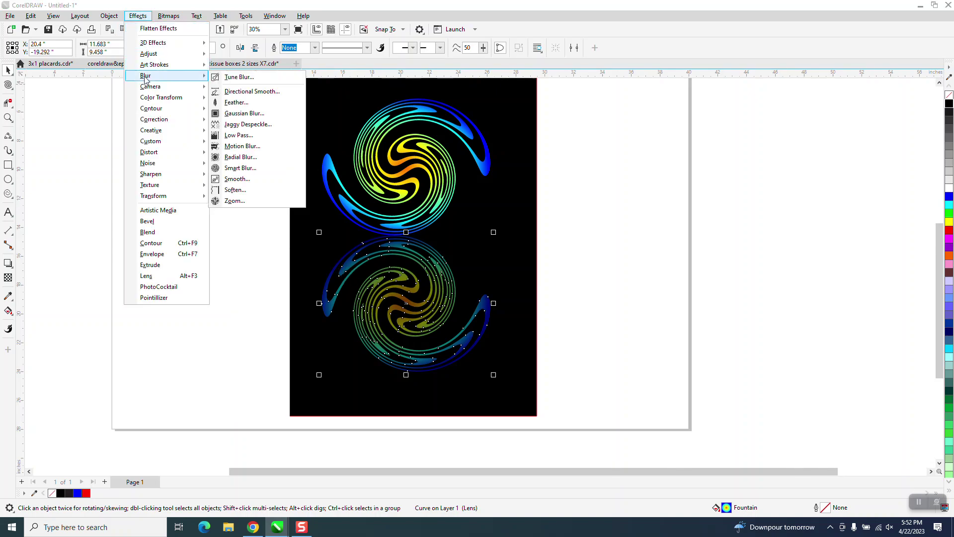
click(240, 114)
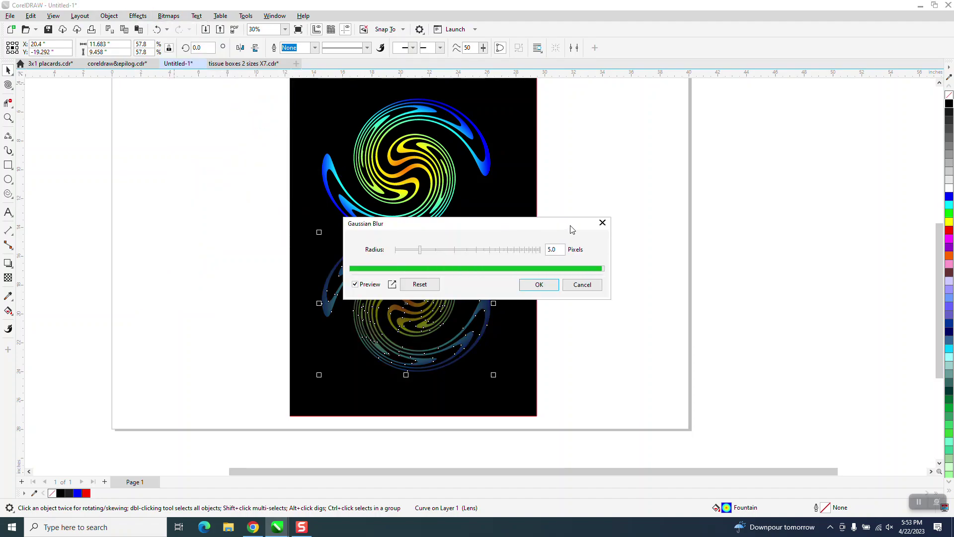
click(547, 284)
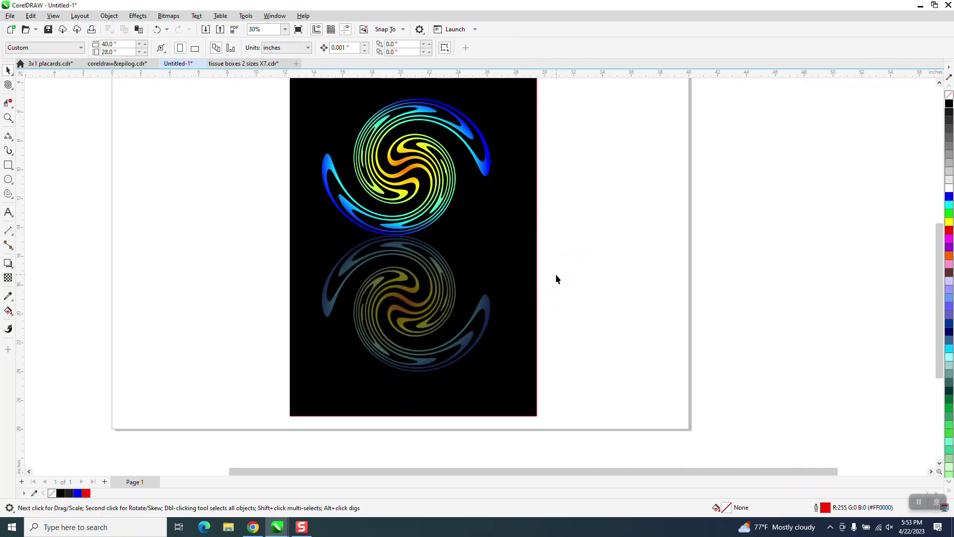
Step: Move the upper swirl out to the right beside the page and zoom in on it
scroll(555, 273, down, 2)
scroll(466, 243, down, 1)
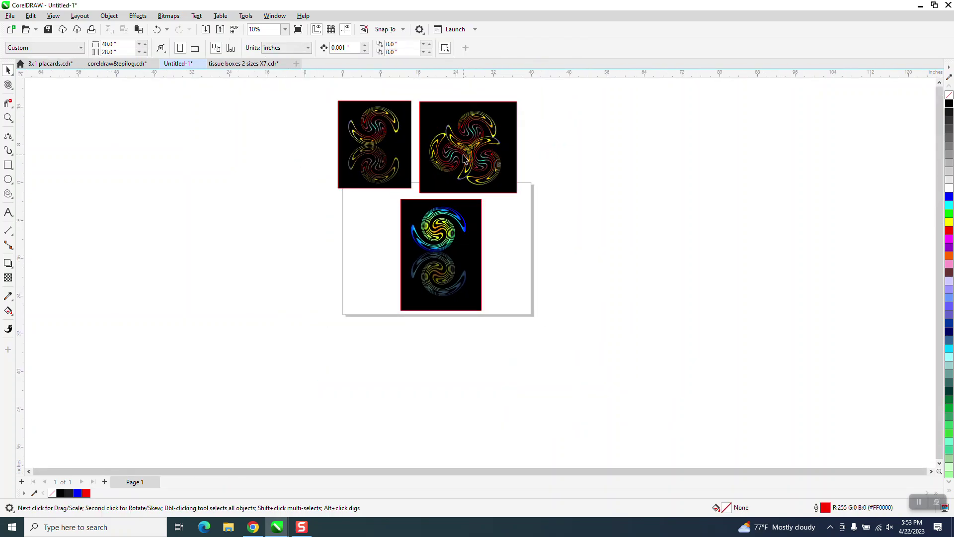
drag(456, 222, 619, 211)
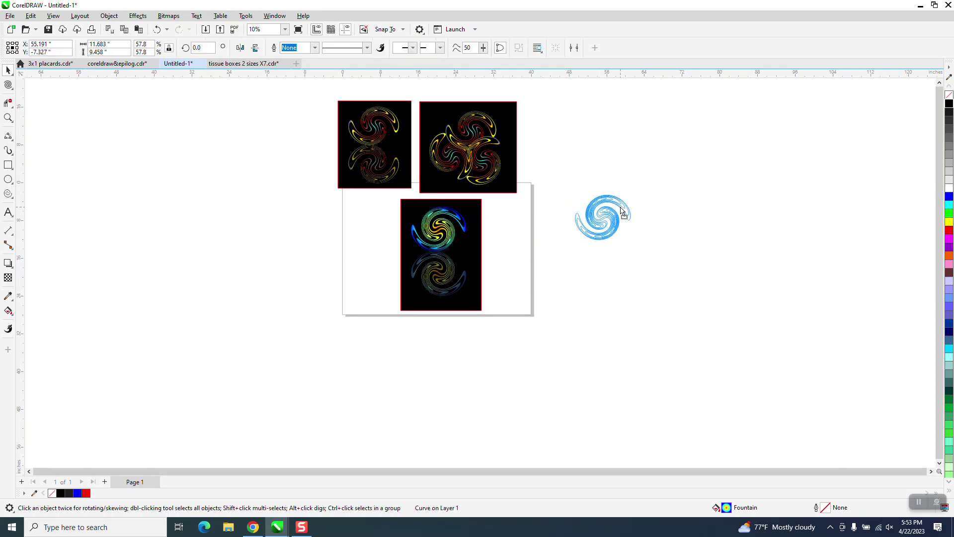
click(8, 118)
click(684, 270)
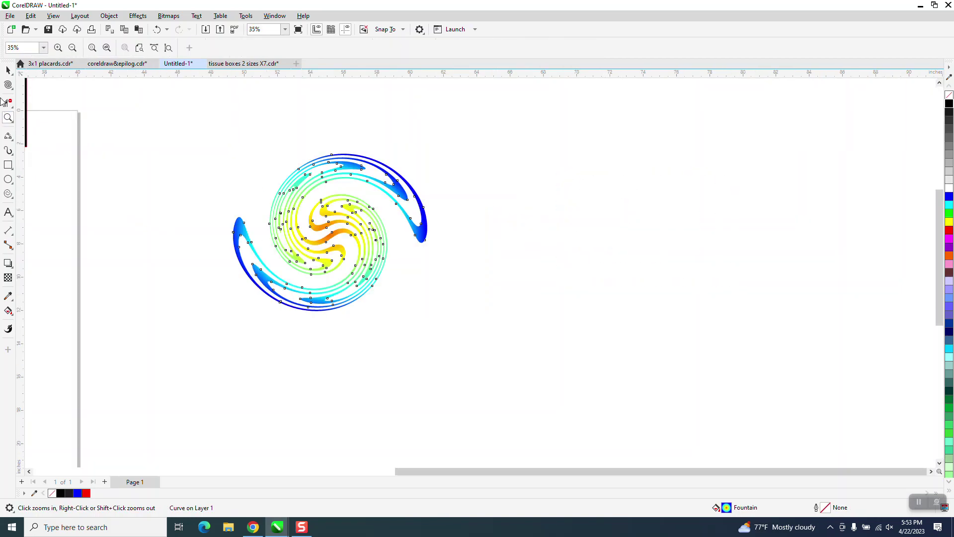
click(8, 70)
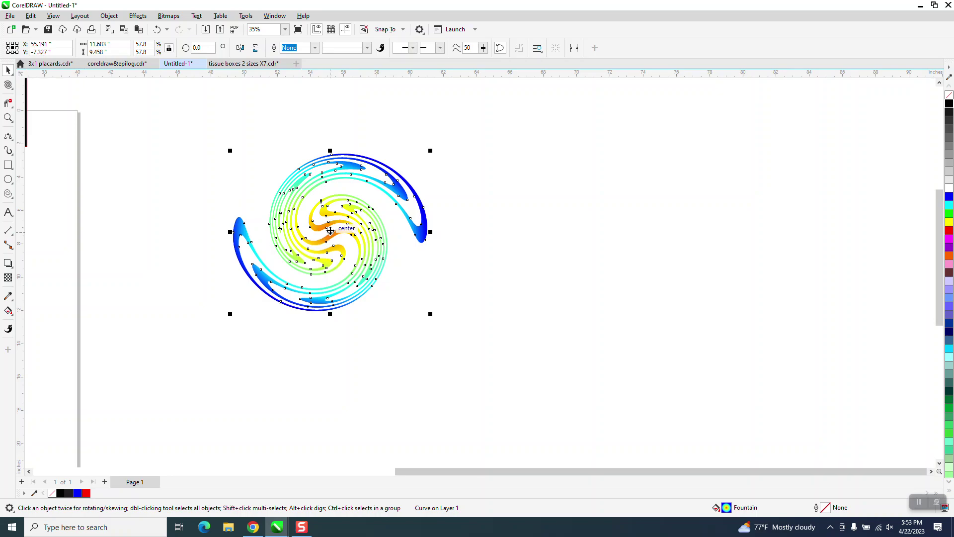
drag(330, 230, 330, 251)
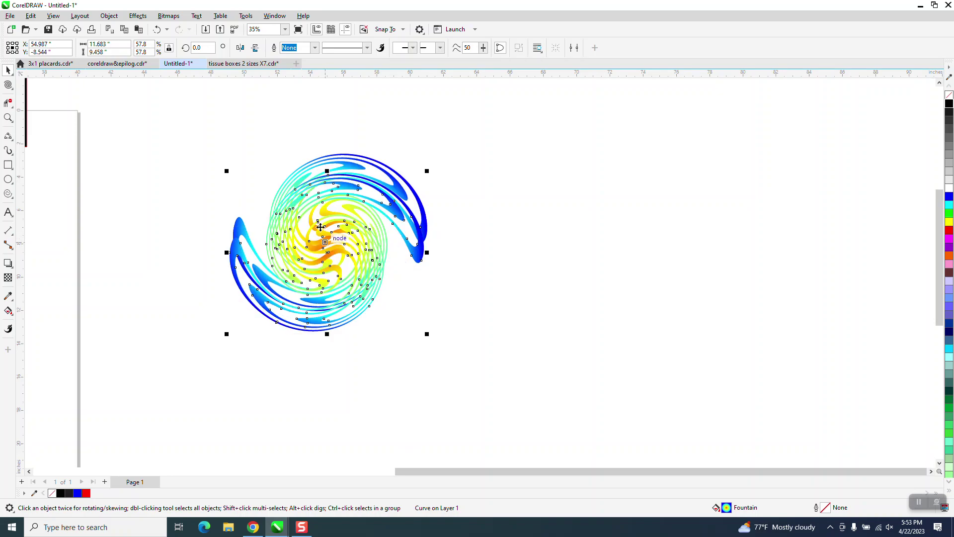
click(156, 29)
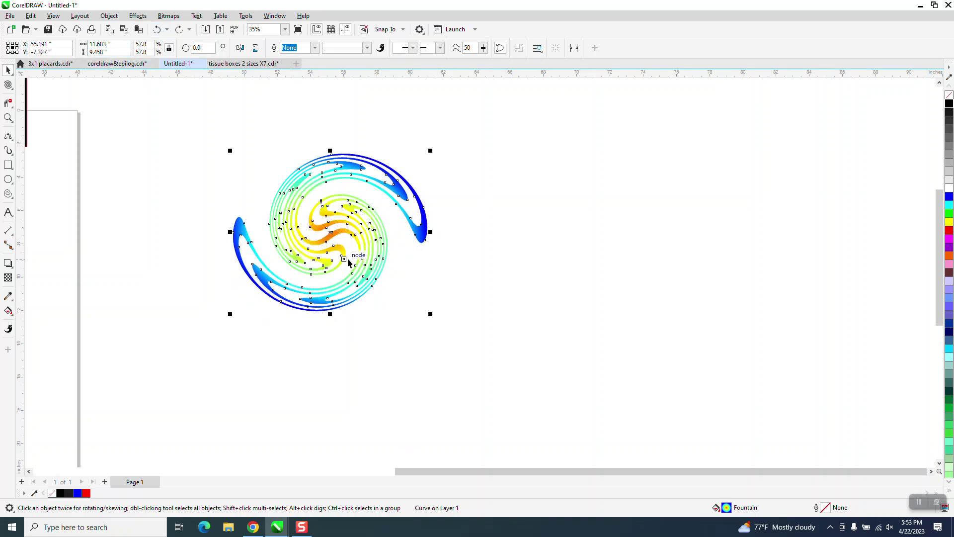
Step: Set the rotation centre at the swirl's bottom and add copies rotated 120° and 240°
click(332, 231)
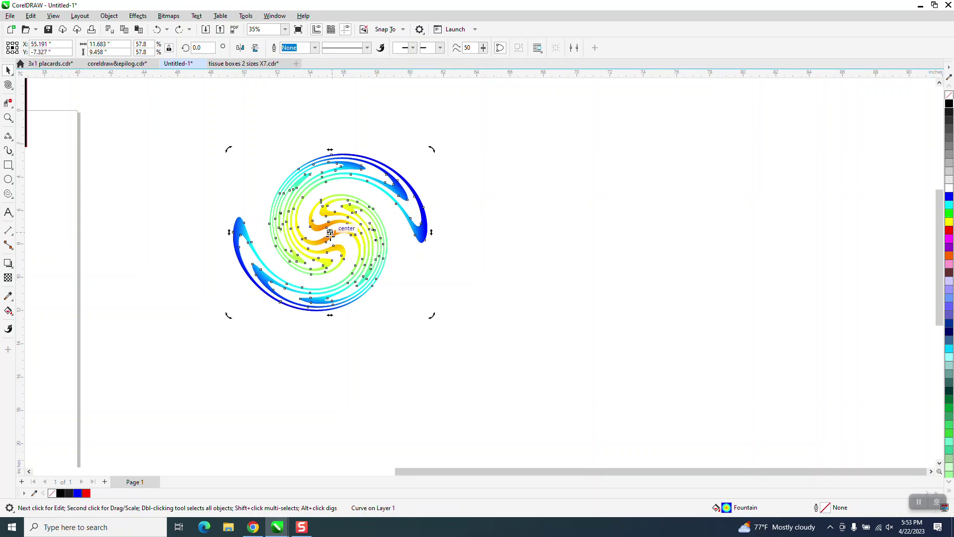
drag(322, 314, 321, 310)
key(Return)
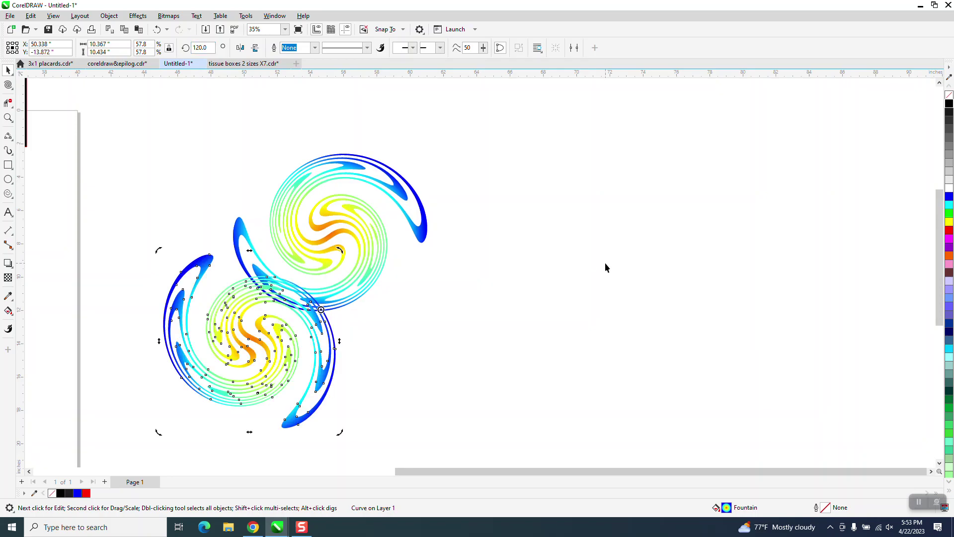
key(ctrl+r)
scroll(477, 283, down, 2)
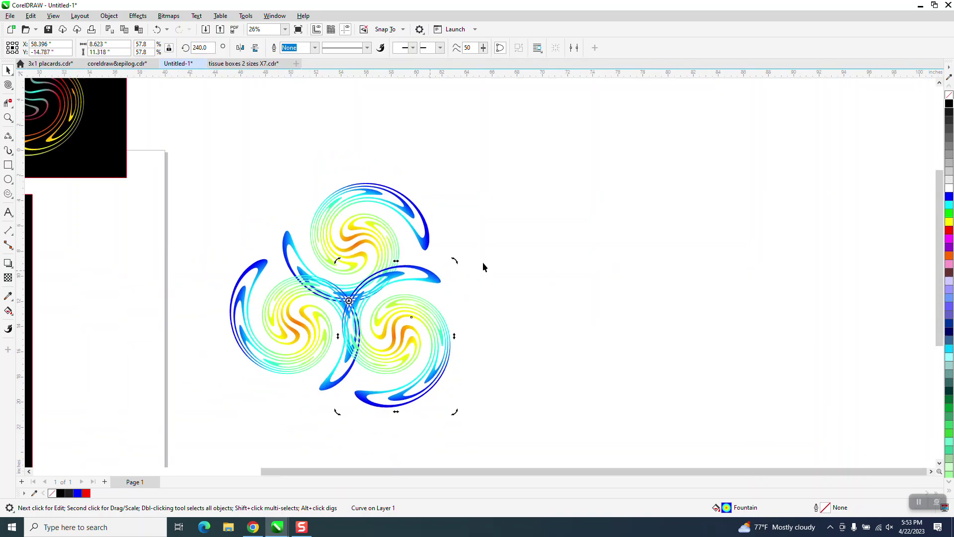
scroll(372, 267, down, 1)
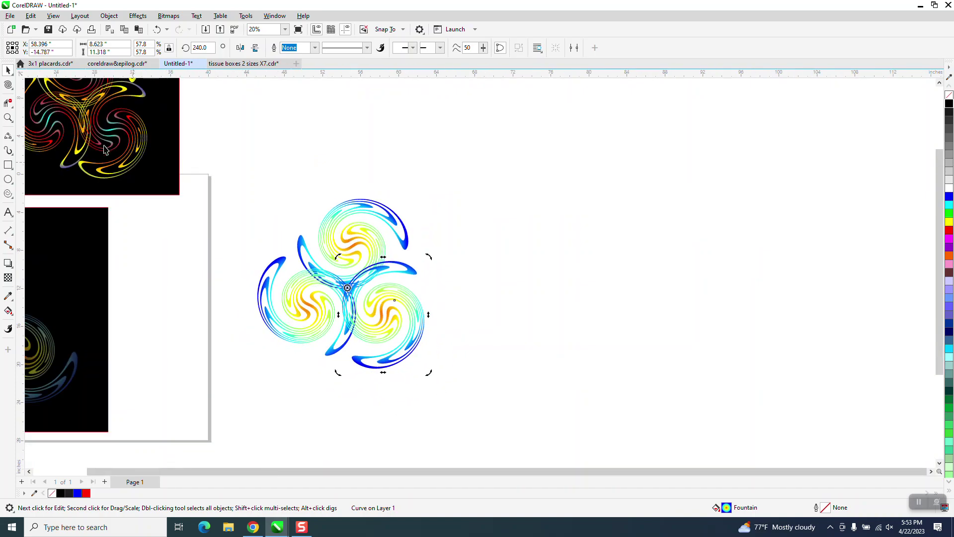
Step: Draw a square framing the trefoil and fill it with dark grey
click(8, 164)
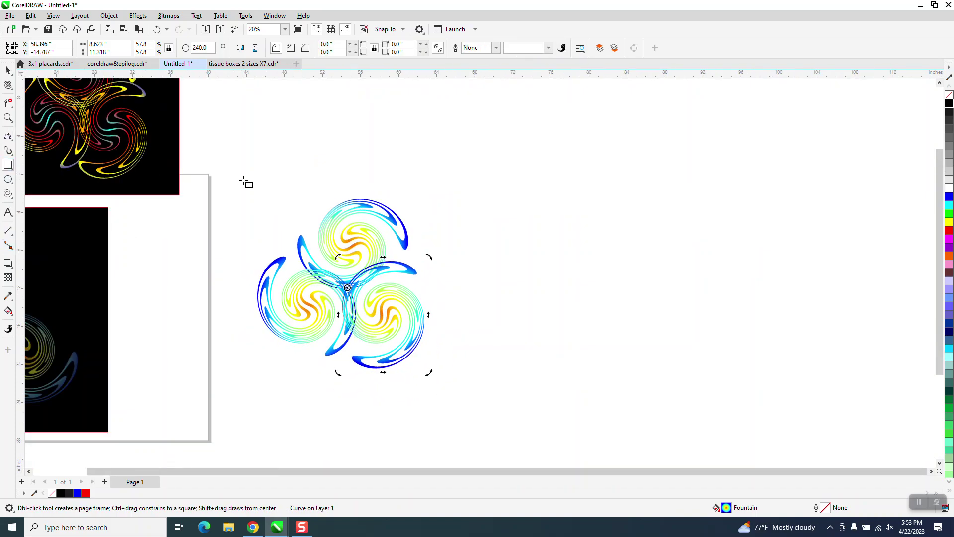
drag(233, 176, 453, 396)
right_click(625, 357)
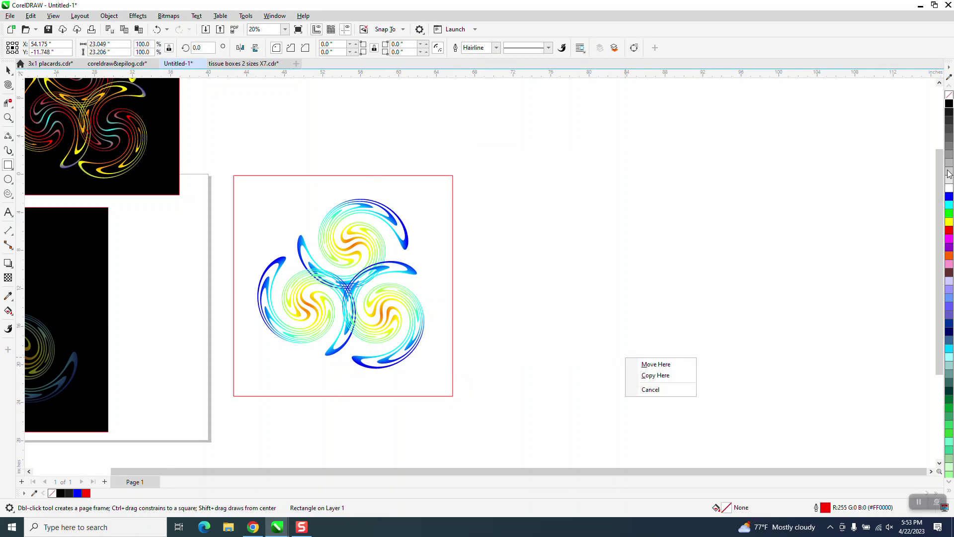
click(949, 103)
Step: Send the dark grey square To Back of Page so it sits behind the trefoil
click(109, 17)
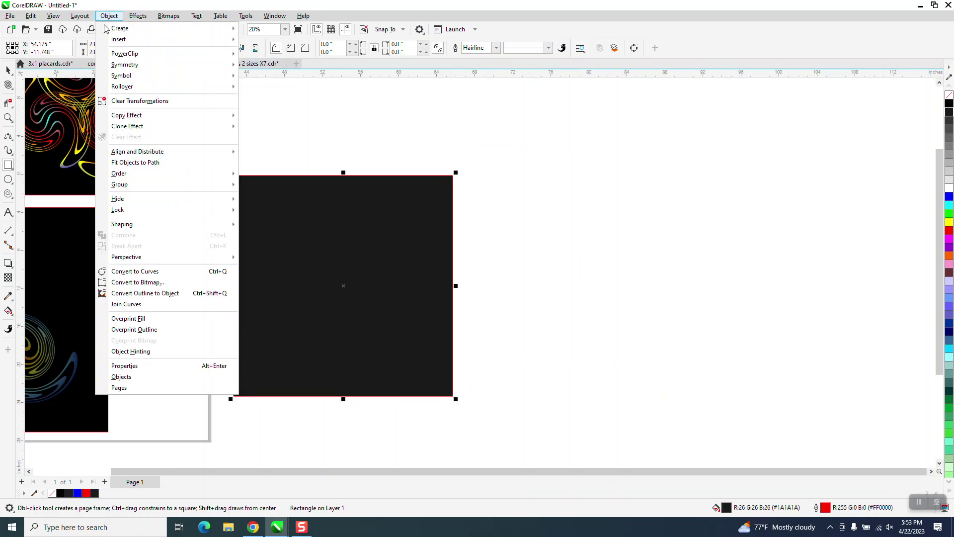
mouse_move(128, 175)
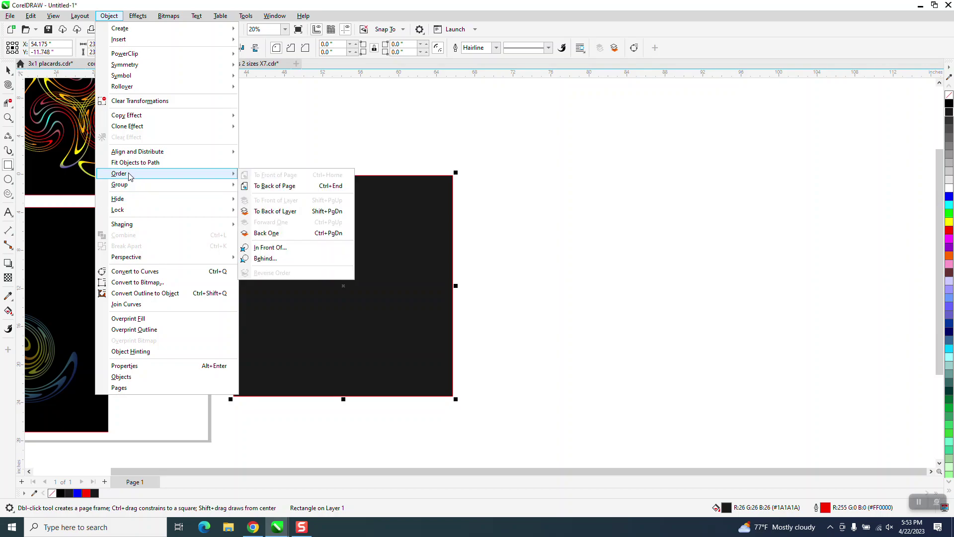
click(288, 186)
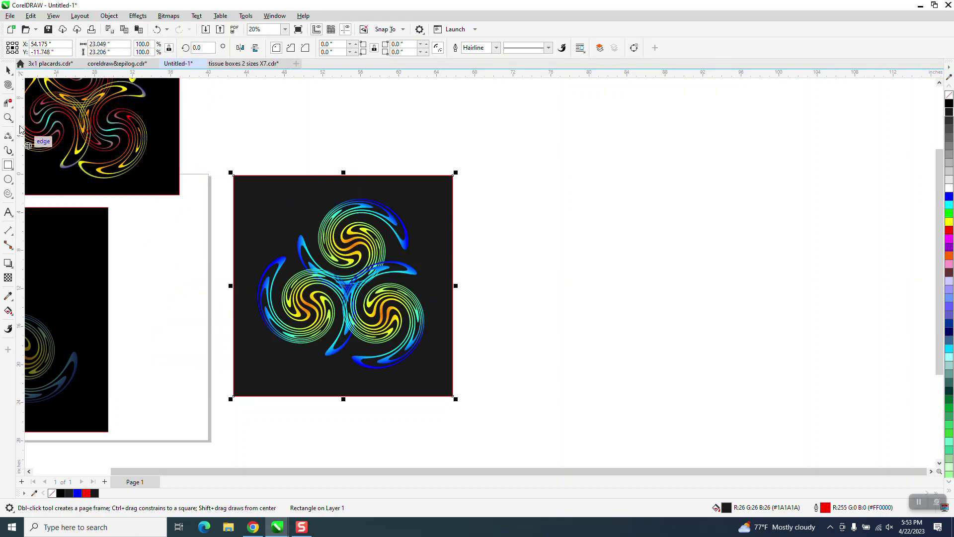
click(8, 117)
drag(256, 189, 383, 332)
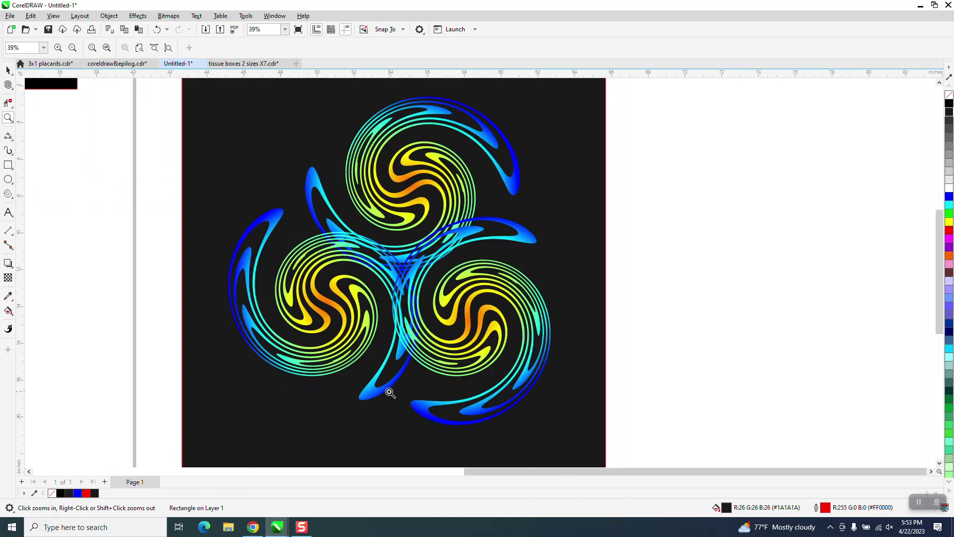
scroll(373, 380, down, 1)
scroll(371, 375, down, 2)
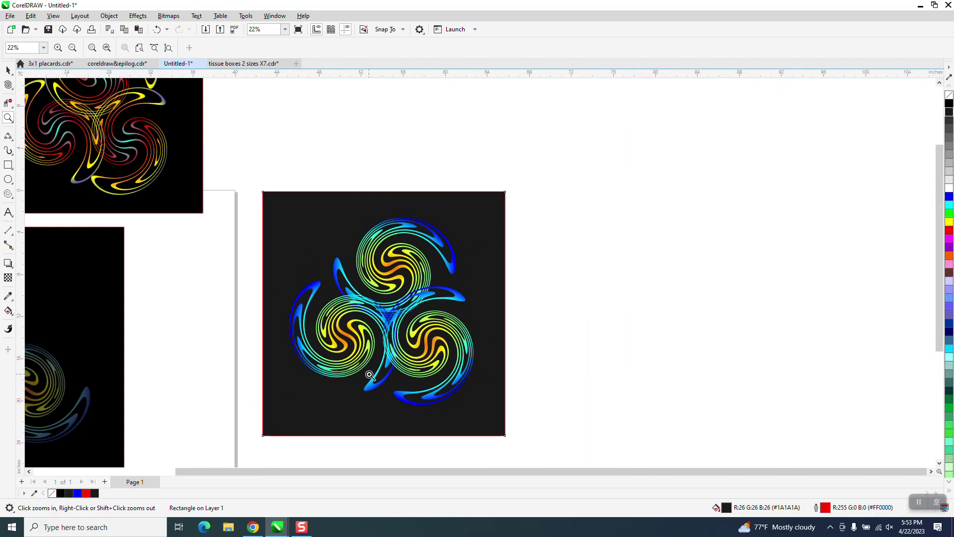
scroll(354, 338, down, 1)
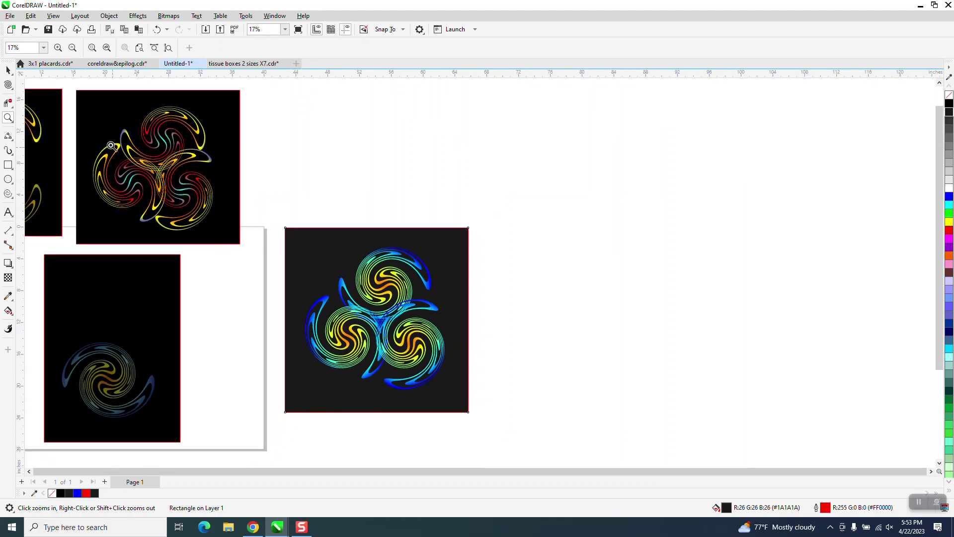
drag(103, 112, 208, 239)
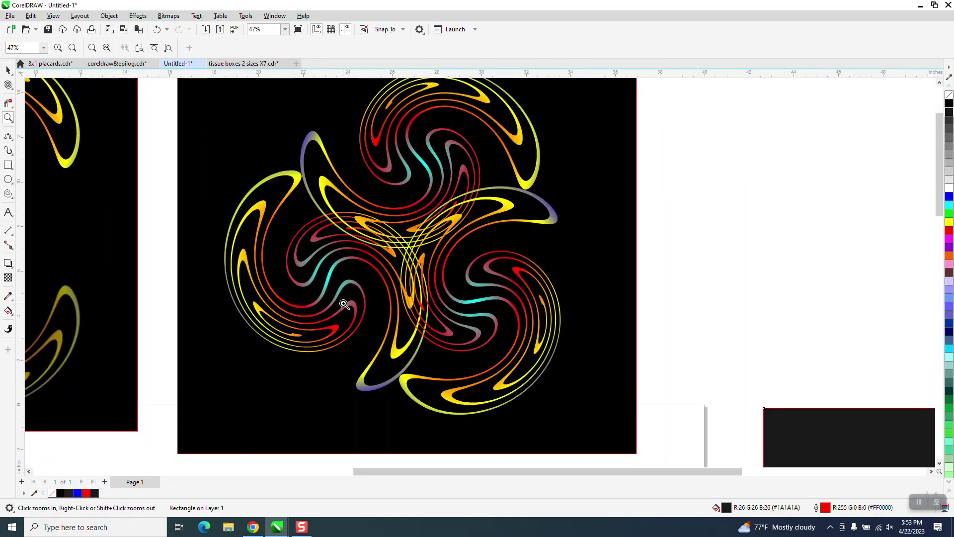
scroll(344, 303, down, 1)
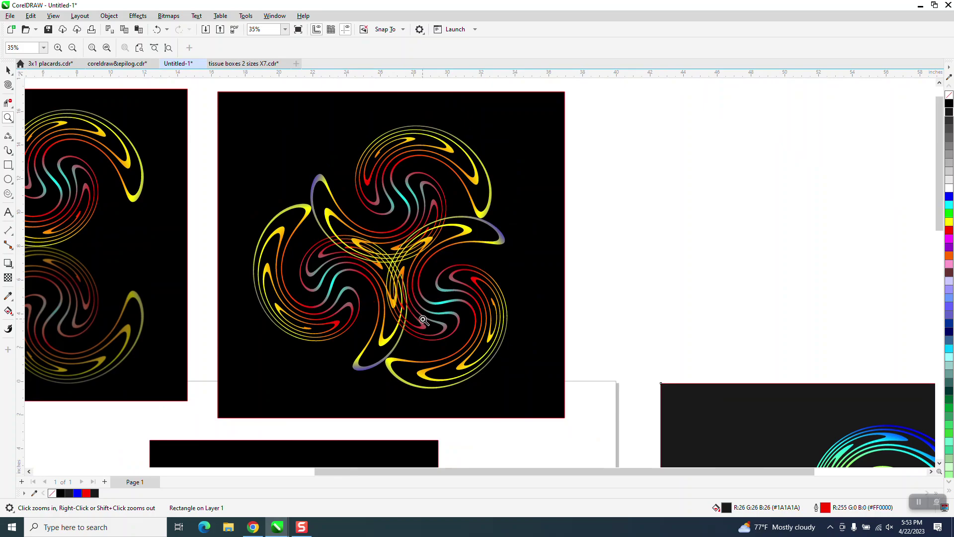